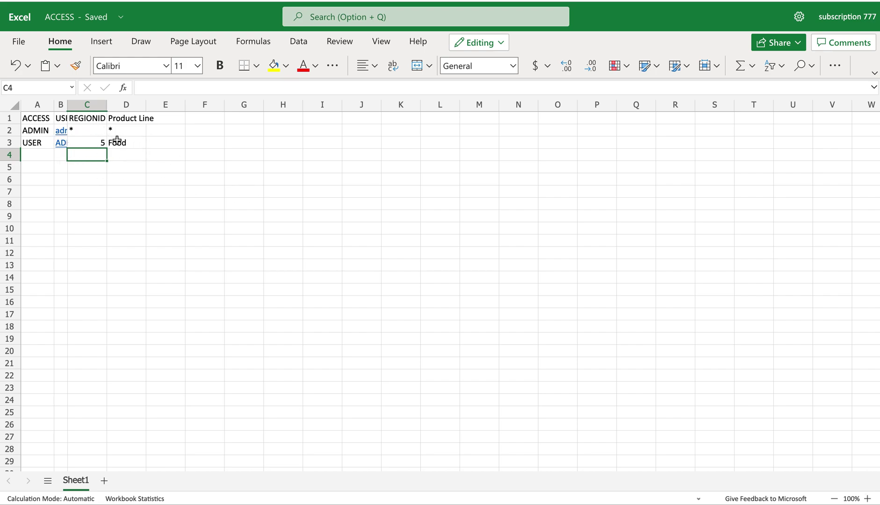
- In the Qlik data load editor, comment out the Product Line field in the Section Access load and remove the comma after REGIONID
left_click(99, 143)
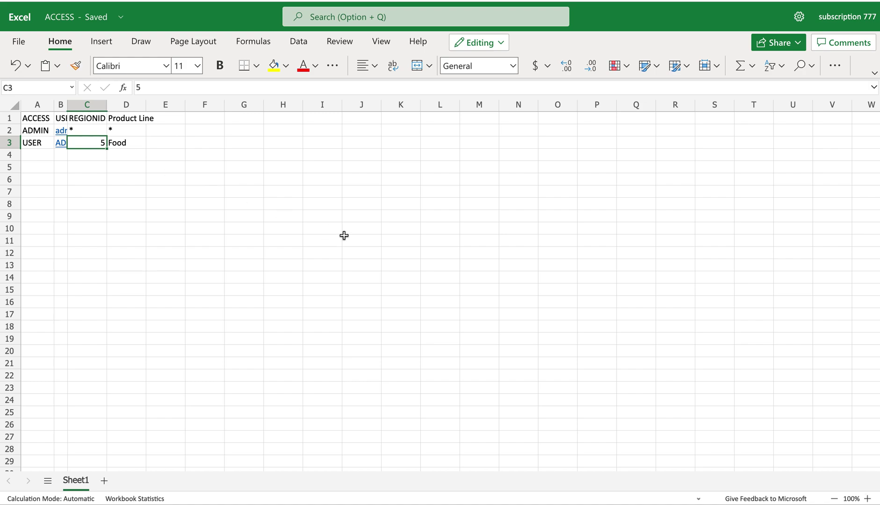
key("super+Tab")
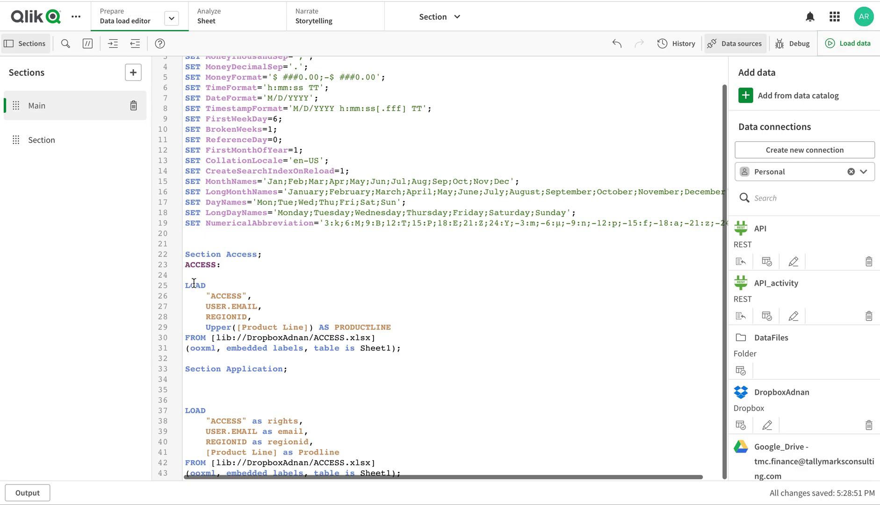
left_click(192, 323)
key("ctrl+k")
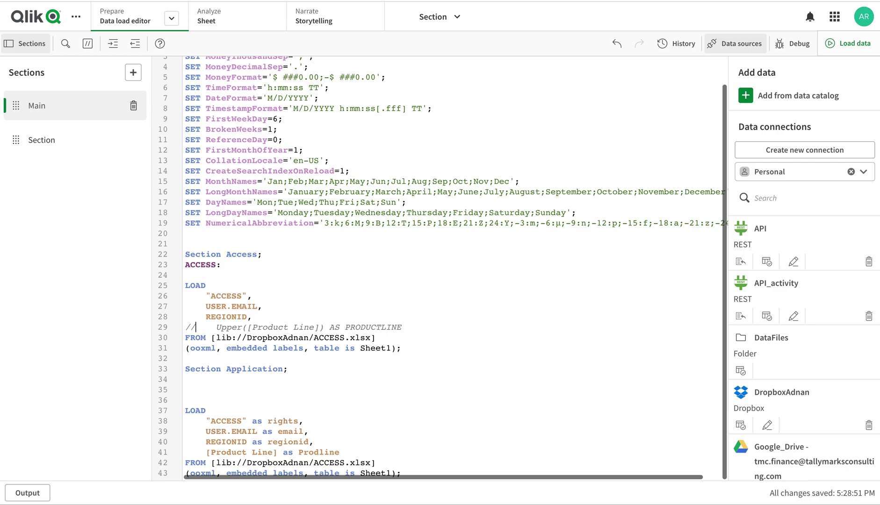
left_click(258, 315)
- Review the application-section load of ACCESS.xlsx and run the data load with the edited script
left_click_drag(189, 412, 405, 472)
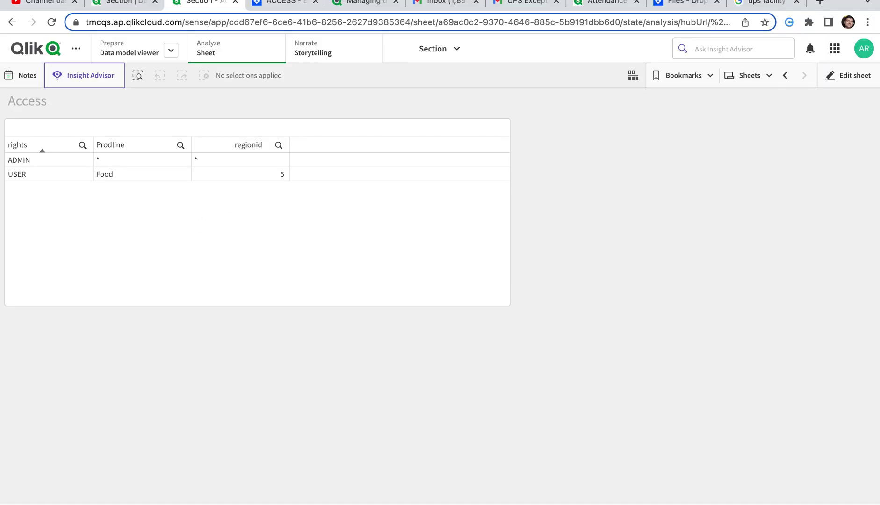
left_click(120, 9)
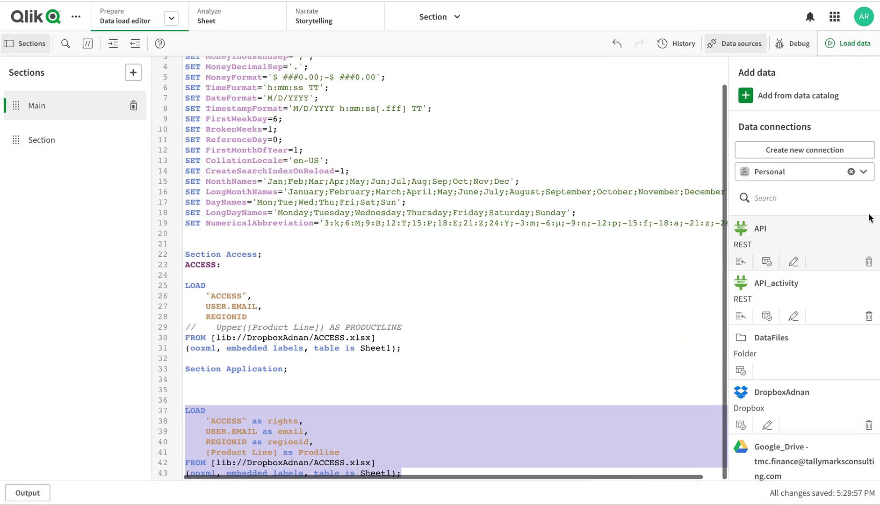
left_click(852, 45)
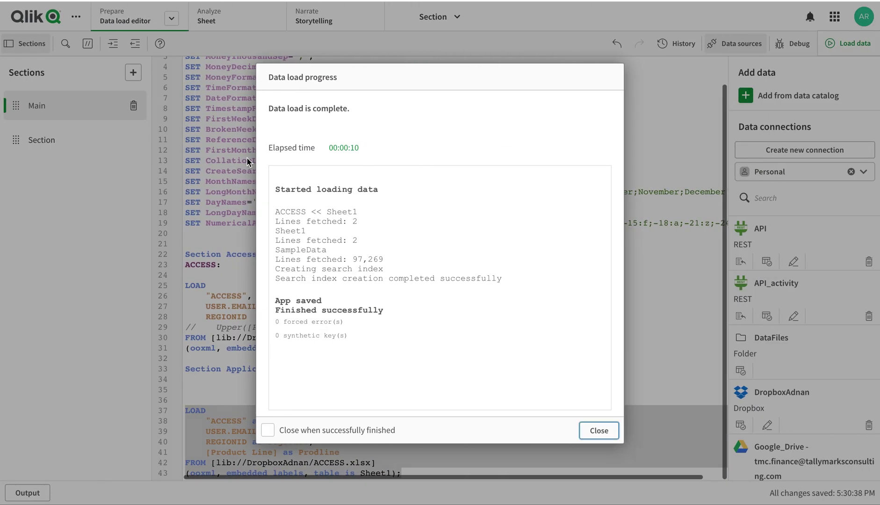
left_click(608, 435)
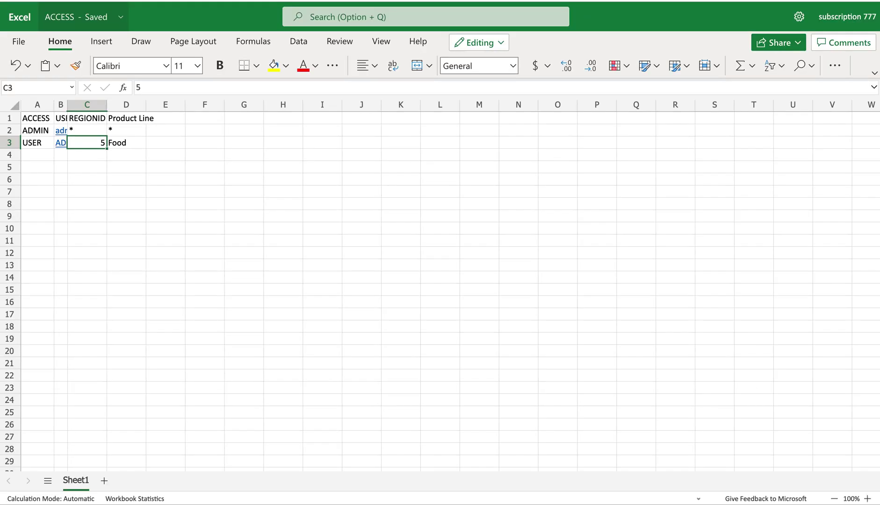
- In the ACCESS workbook, duplicate the USER row 3 into row 4 and set the new row's REGIONID to 6
left_click(12, 144)
key("ctrl+c")
left_click(10, 155)
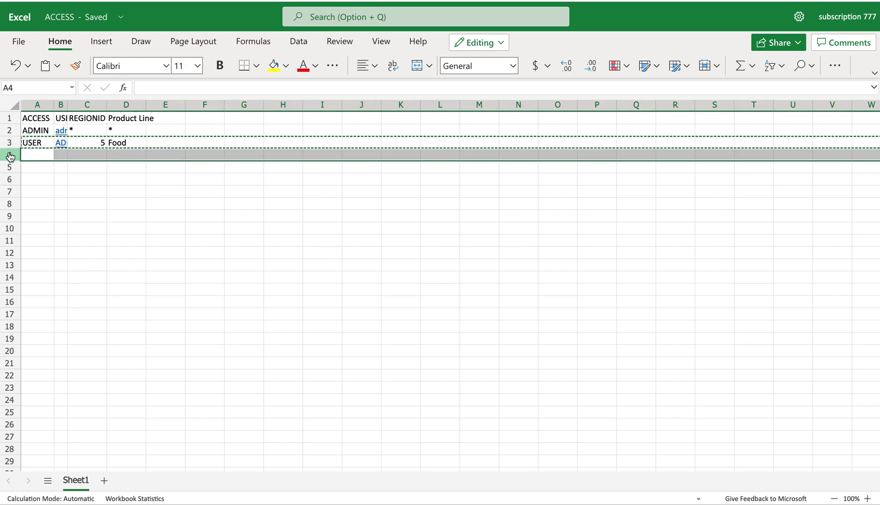
key("ctrl+v")
left_click(87, 150)
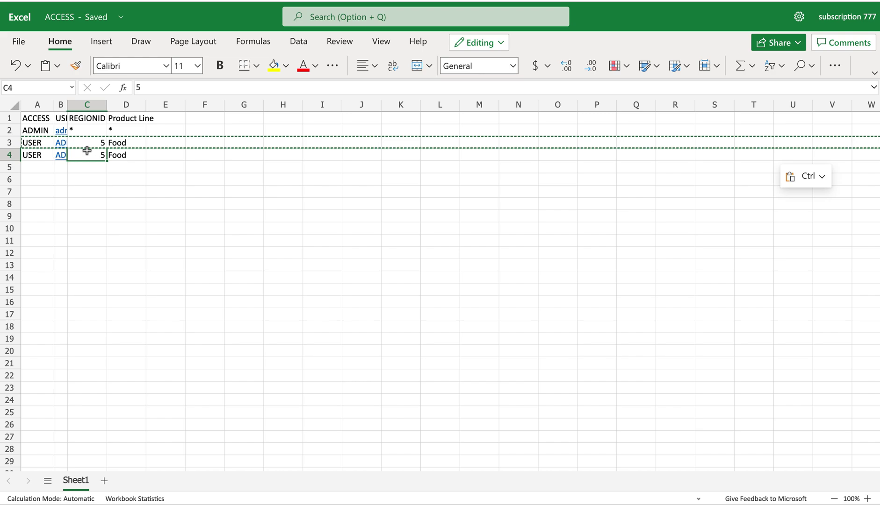
type("6")
key("Return")
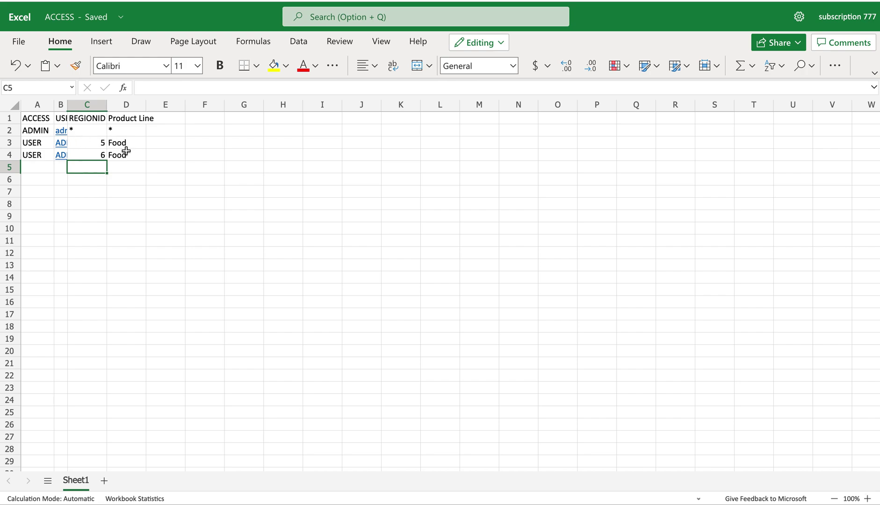
- Clear the Product Line value in cell D4 of the new USER row
left_click(125, 154)
key("Delete")
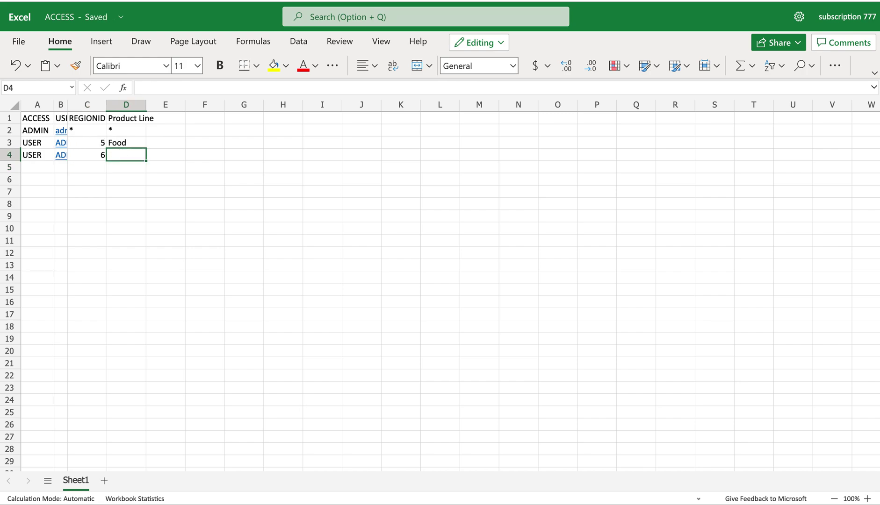
left_click(165, 155)
left_click(120, 155)
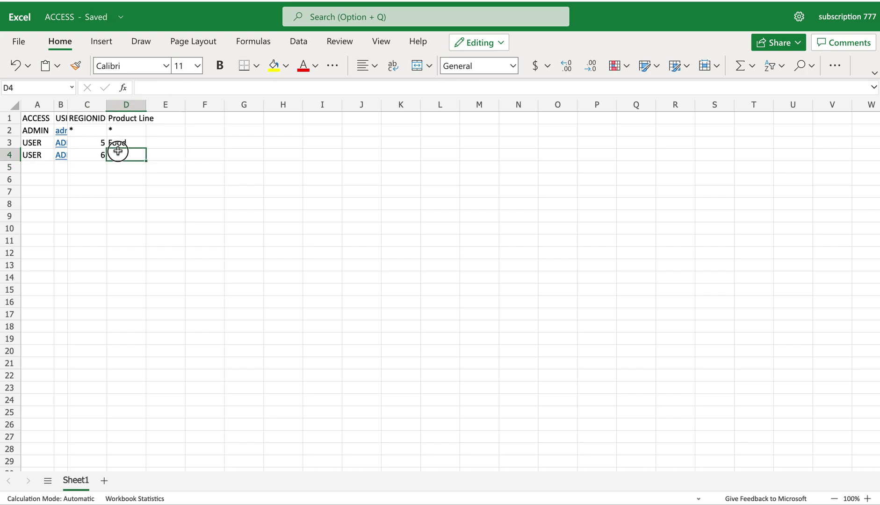
left_click(97, 153)
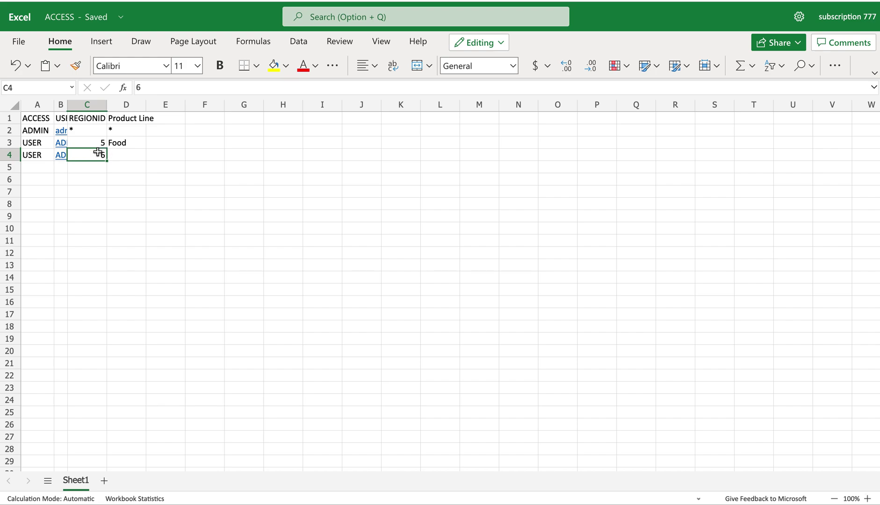
left_click(145, 88)
type(",6")
key("BackSpace")
type("5")
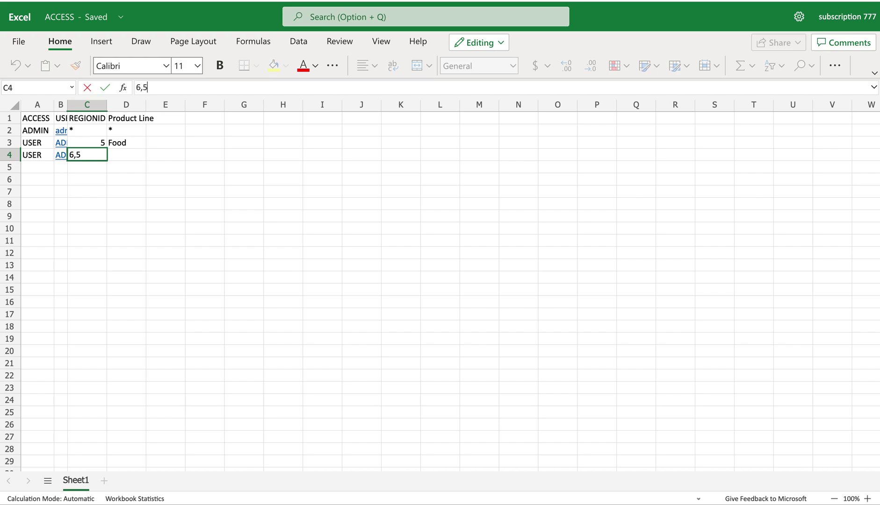
key("BackSpace")
key("Return")
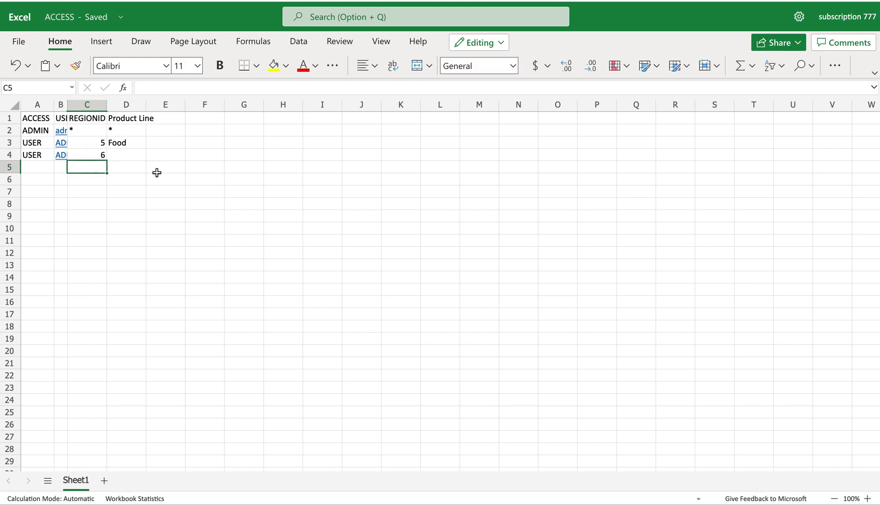
left_click(88, 160)
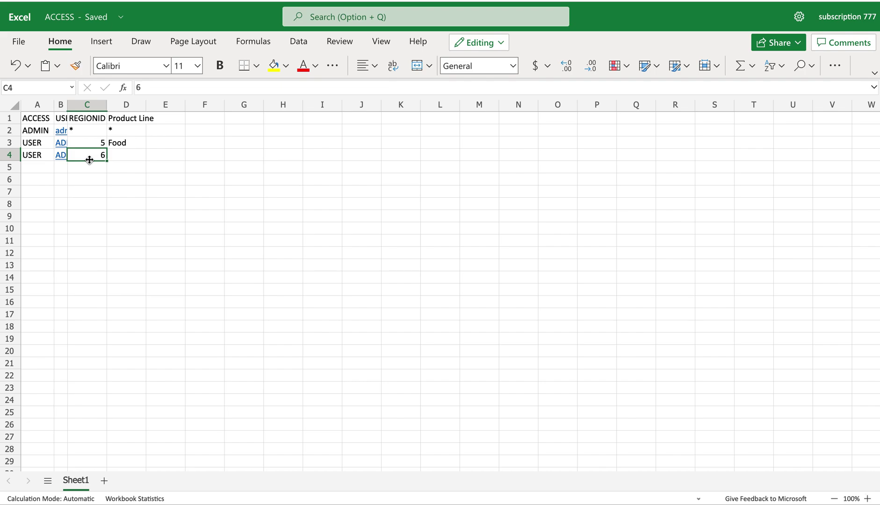
left_click(188, 231)
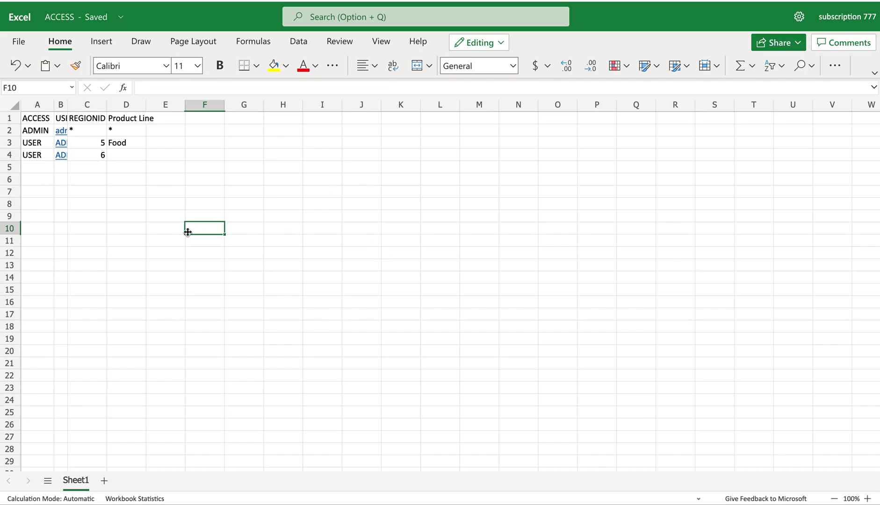
left_click(95, 17)
left_click(189, 233)
left_click_drag(216, 269, 216, 270)
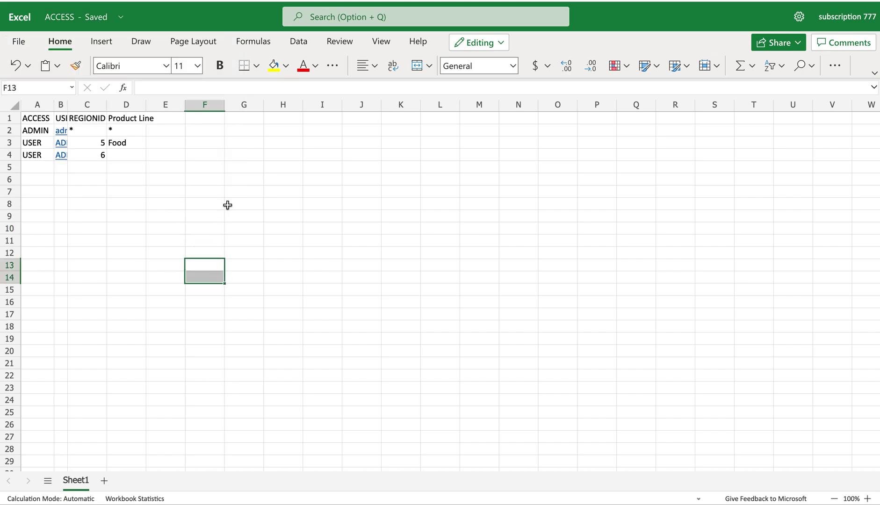
- Switch to the Qlik data load editor and run the data load twice to bring in the updated ACCESS workbook
key("ctrl+Tab")
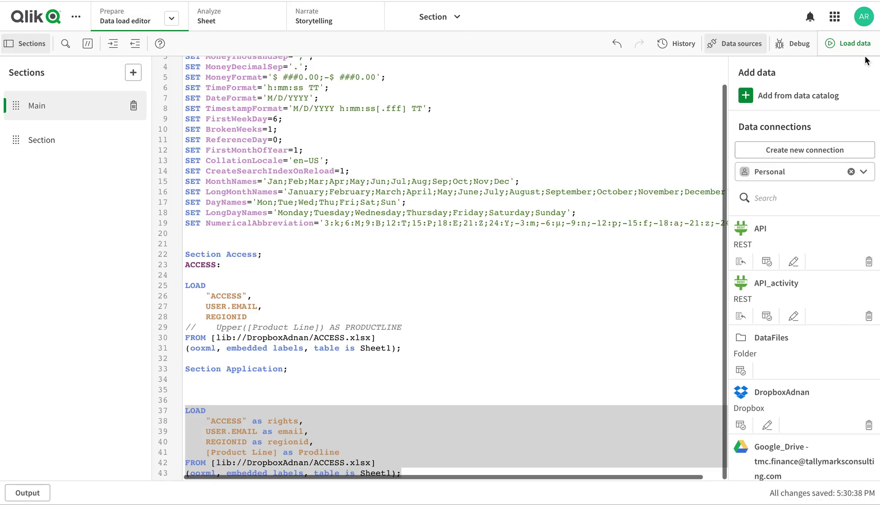
left_click(854, 43)
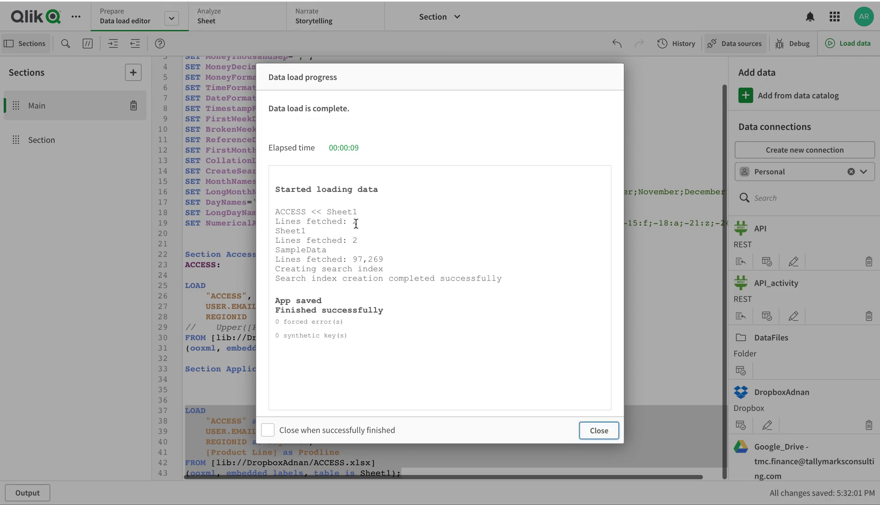
left_click(597, 432)
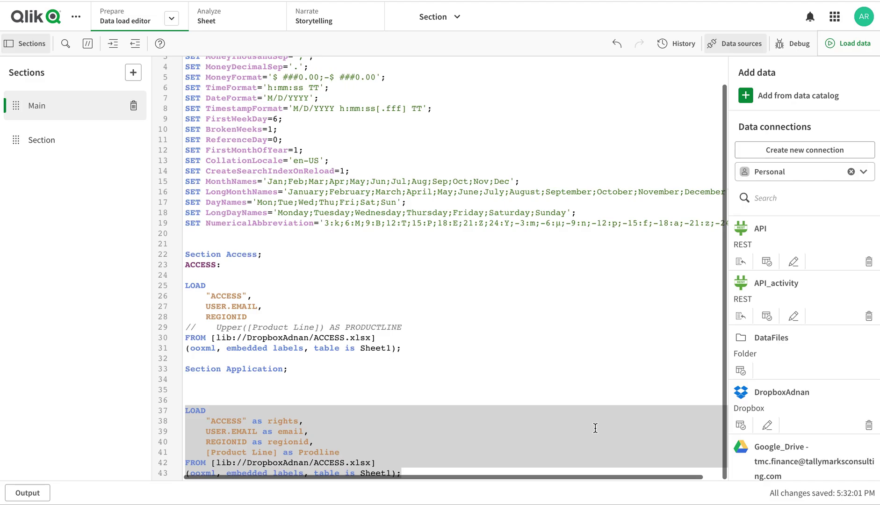
left_click(870, 45)
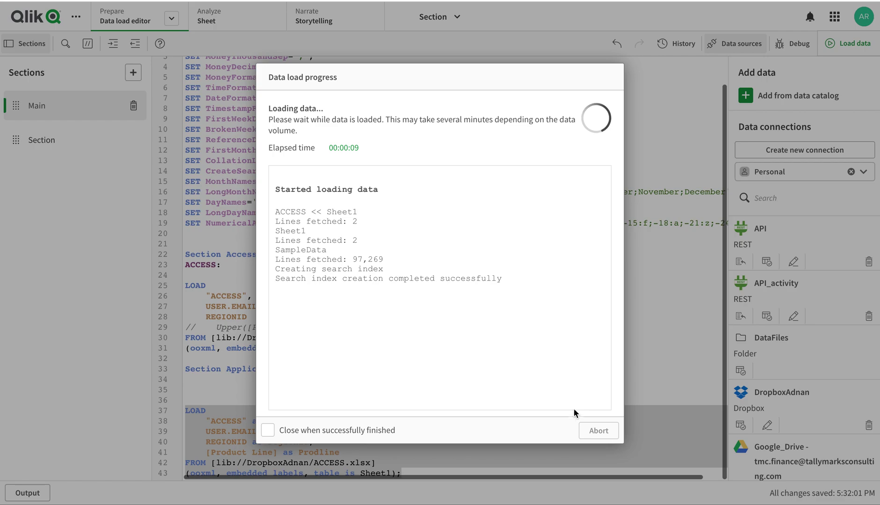
left_click(599, 430)
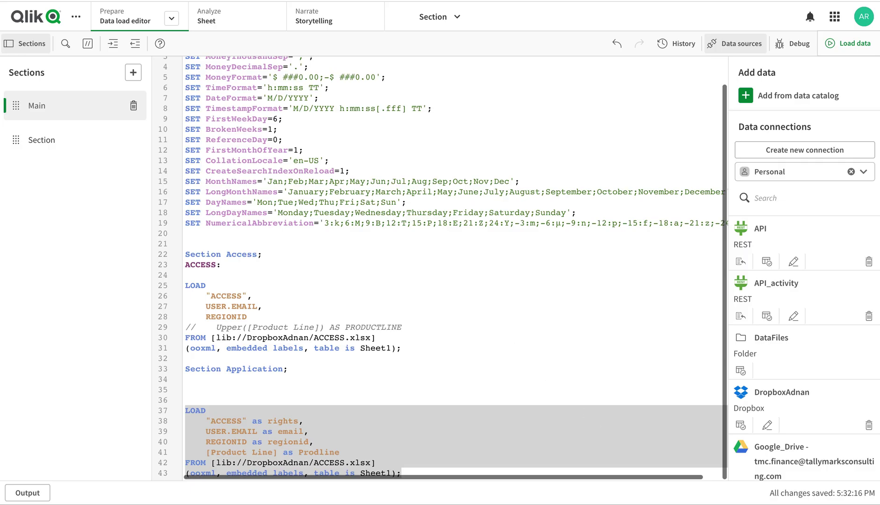
- Check the rights table on the Access sheet and repeat the data load three times from the load editor
left_click(203, 6)
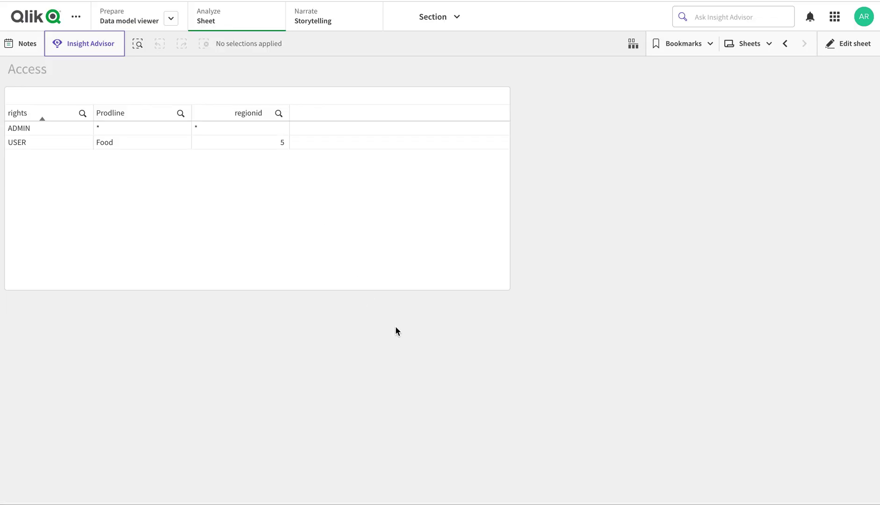
left_click(154, 6)
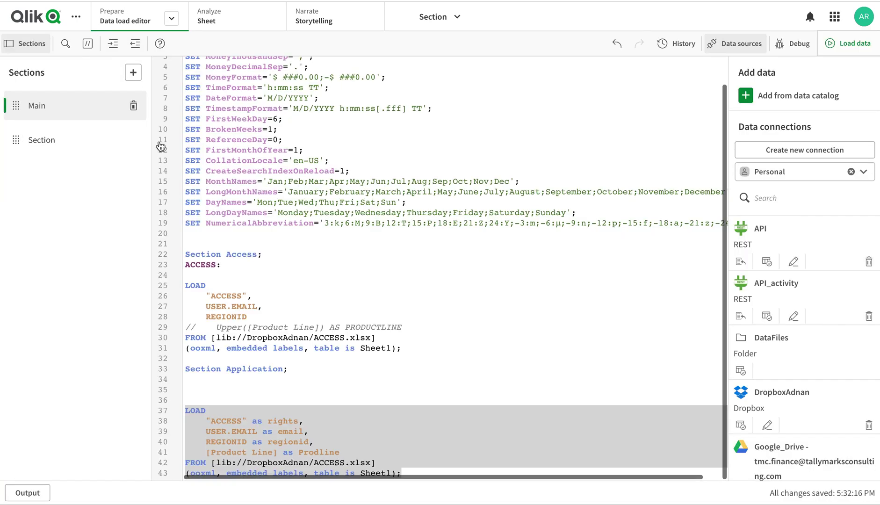
left_click(396, 361)
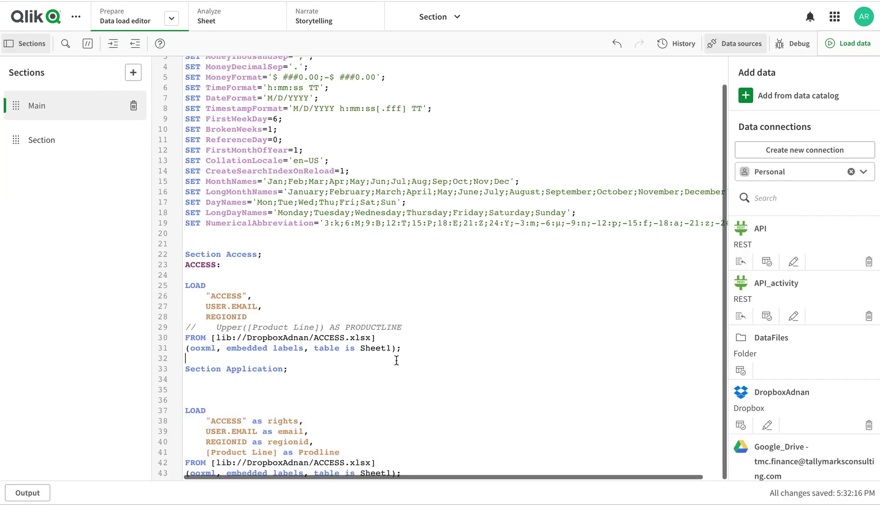
left_click(842, 44)
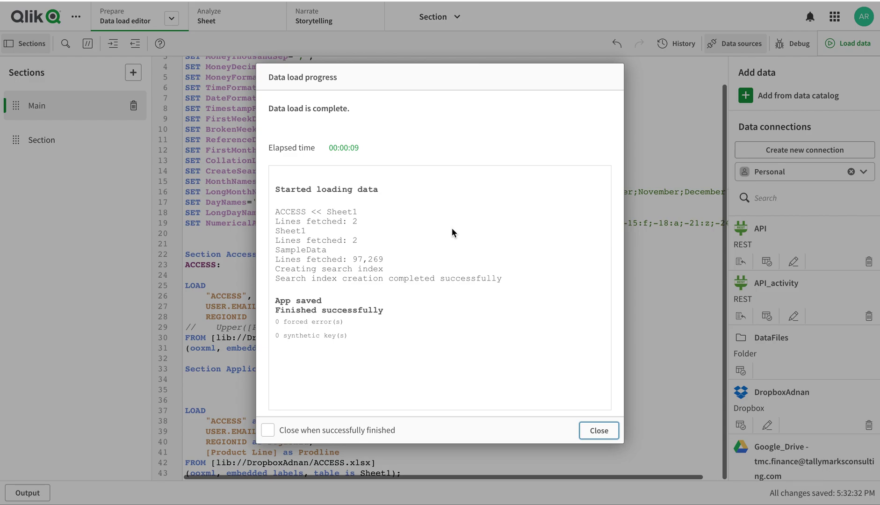
left_click(594, 430)
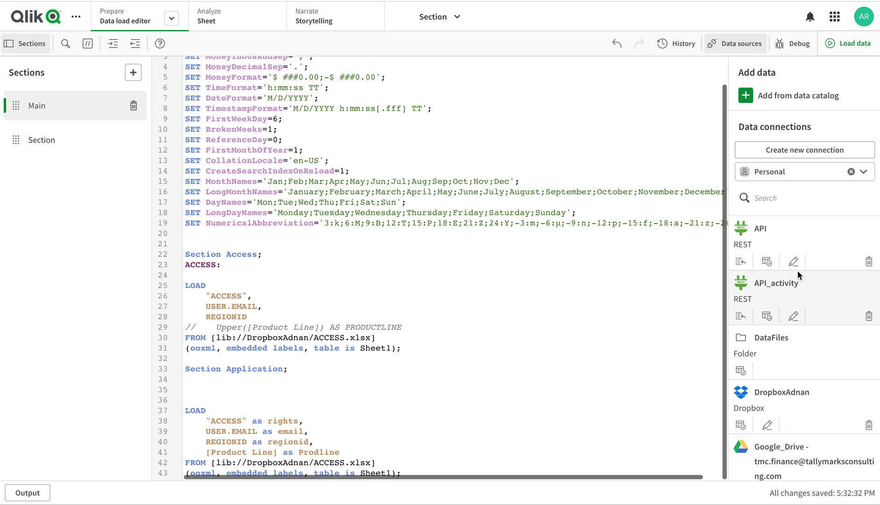
left_click(854, 44)
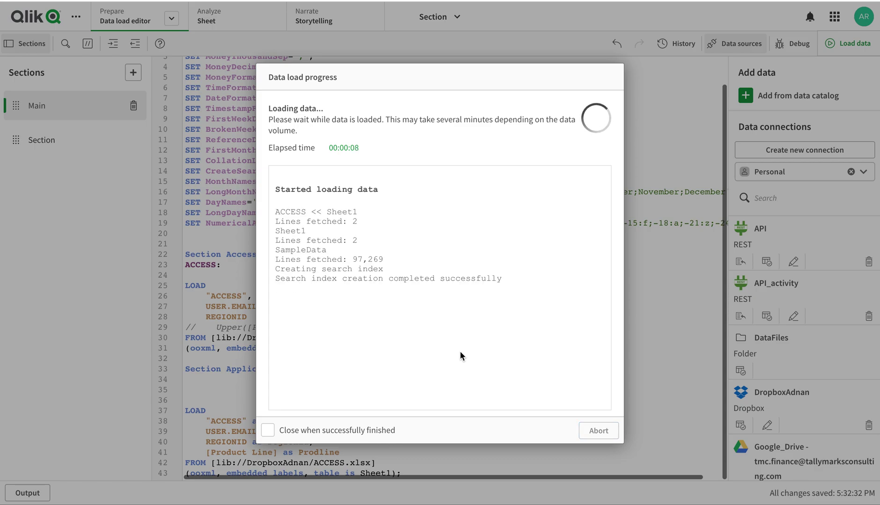
left_click(592, 433)
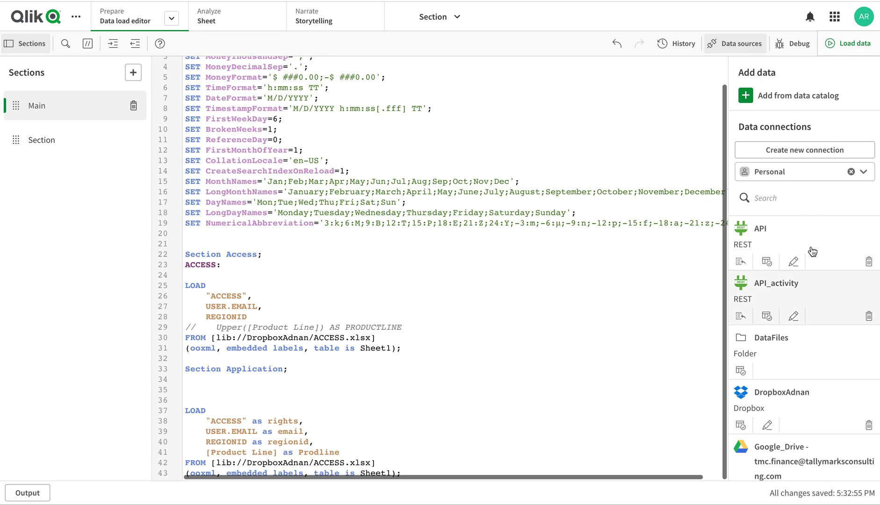
left_click(856, 44)
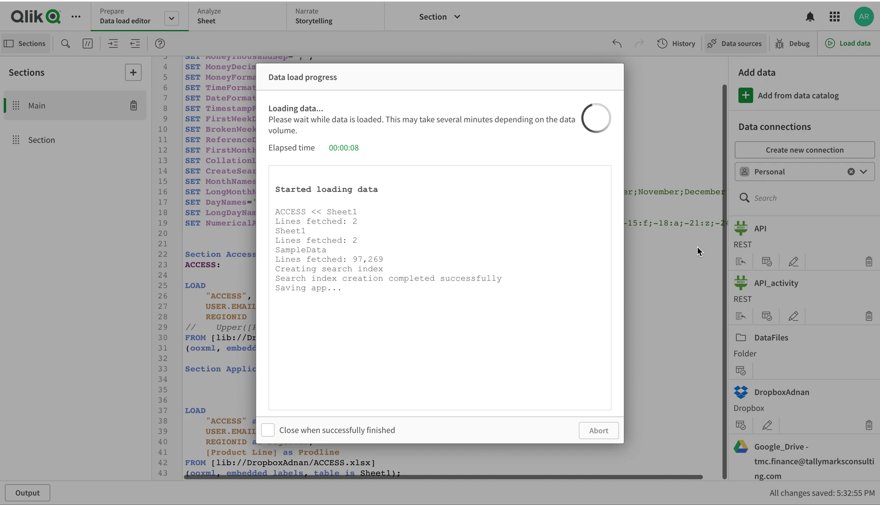
left_click(594, 430)
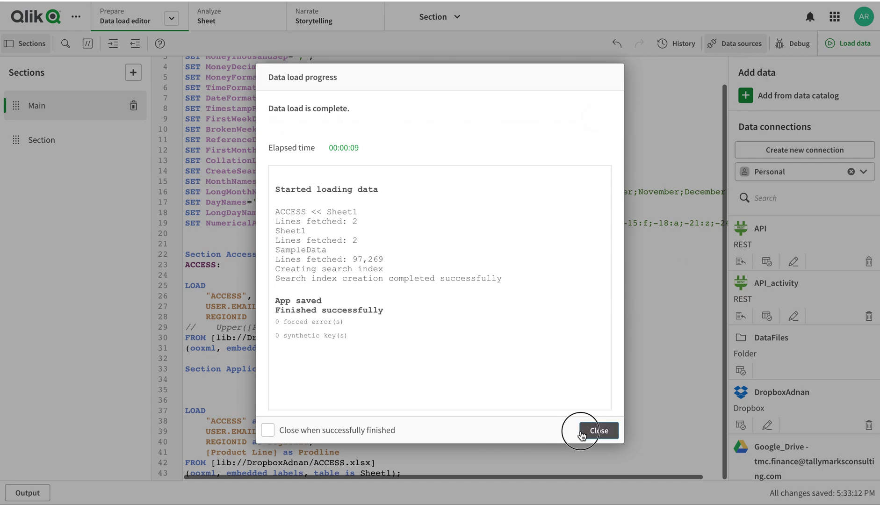
- Check the ACCESS workbook while reloading the data once more, and view the restricted user's sheet
left_click(855, 43)
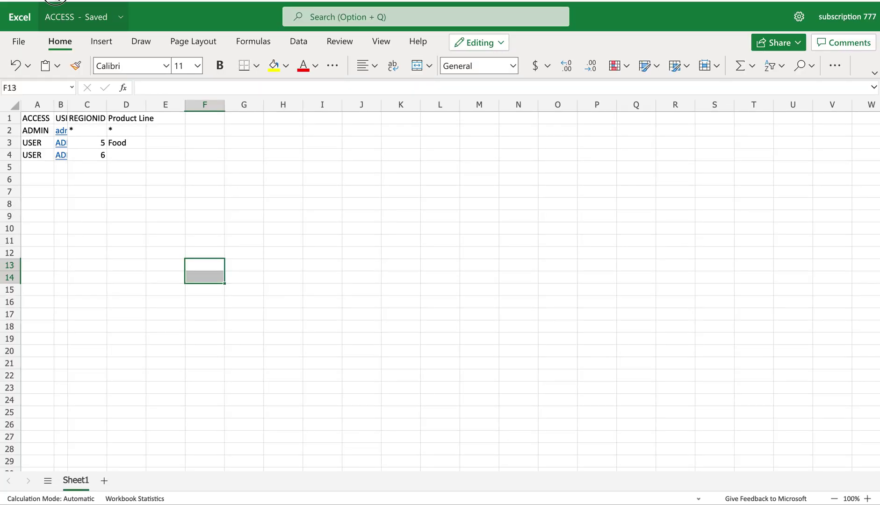
left_click(367, 261)
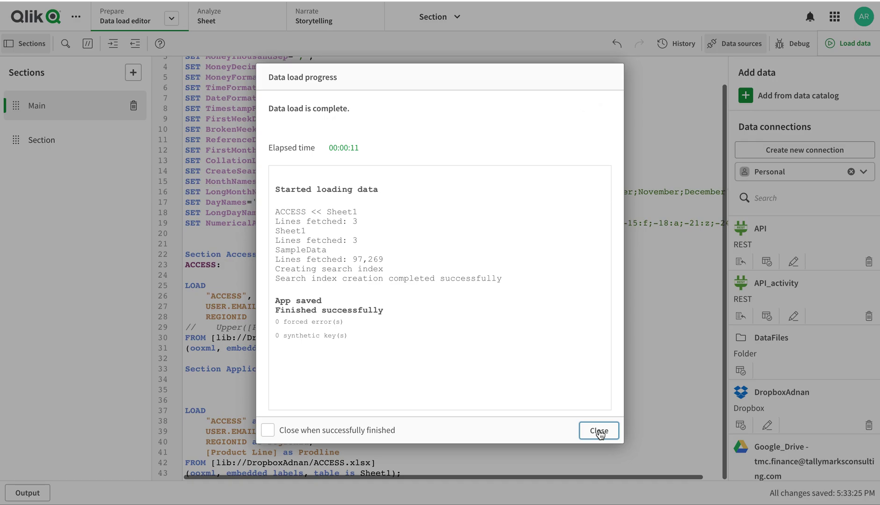
left_click(599, 431)
left_click(366, 338)
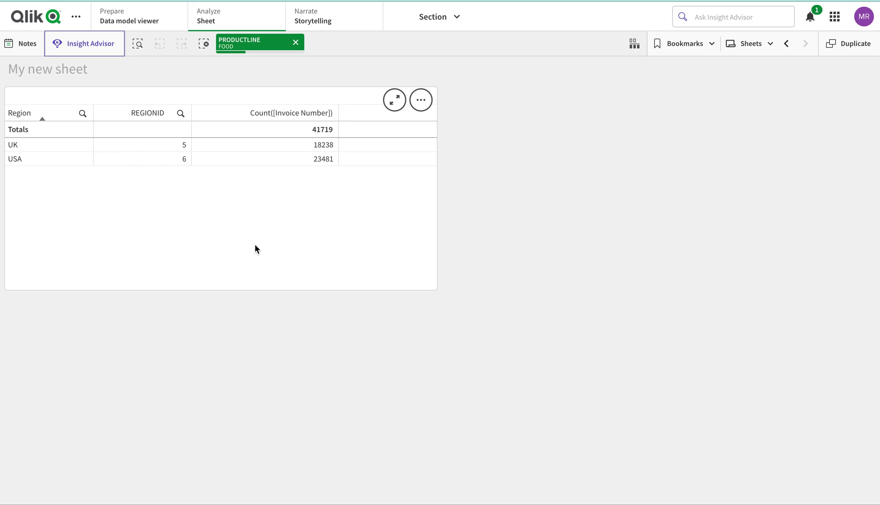
- Switch to the ACCESS workbook in Excel and set the REGIONID of the USER row in cell C3 to *
key("ctrl+Right")
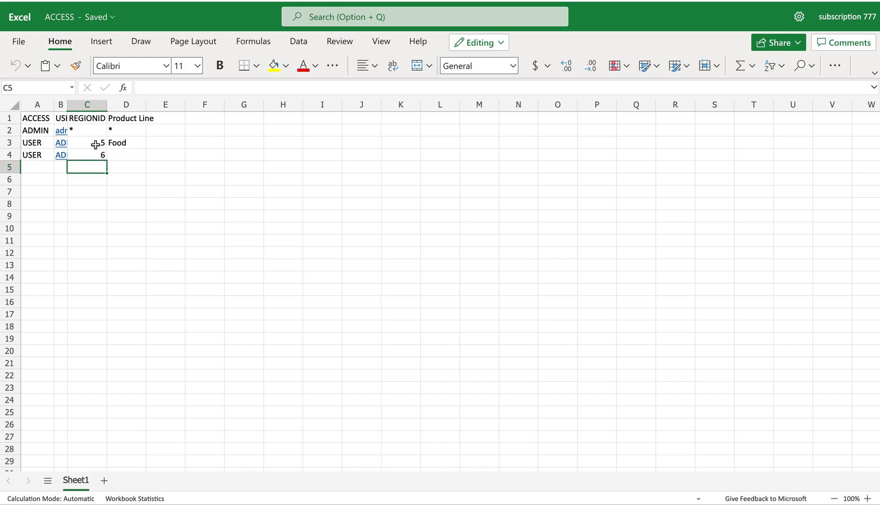
left_click(100, 147)
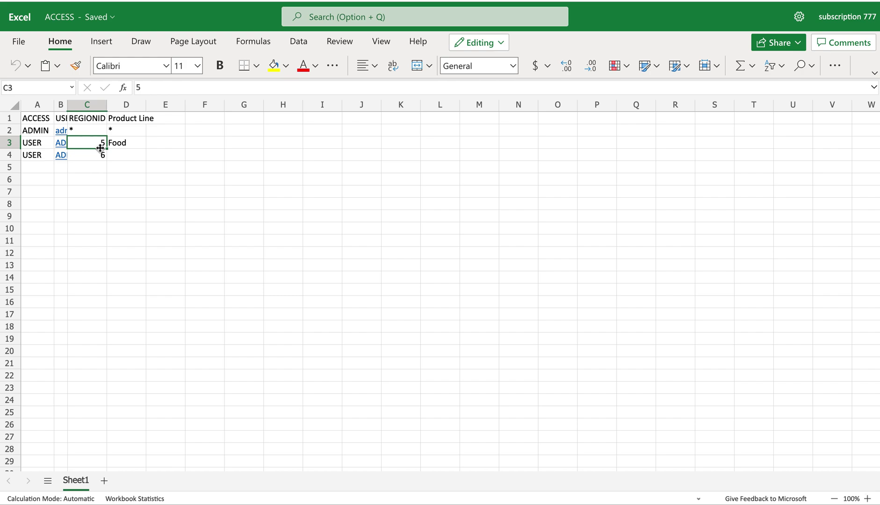
type("*")
key("Return")
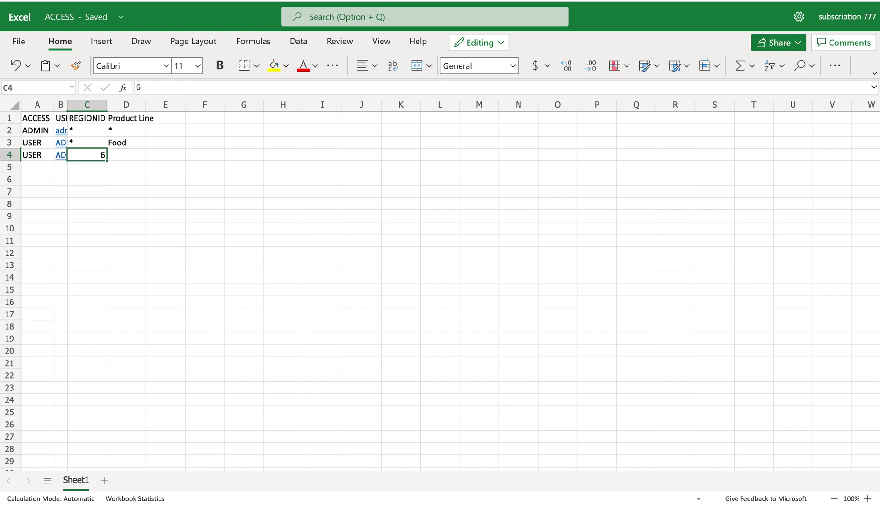
- Delete the second USER row, row 4, from the access table
key("shift+space")
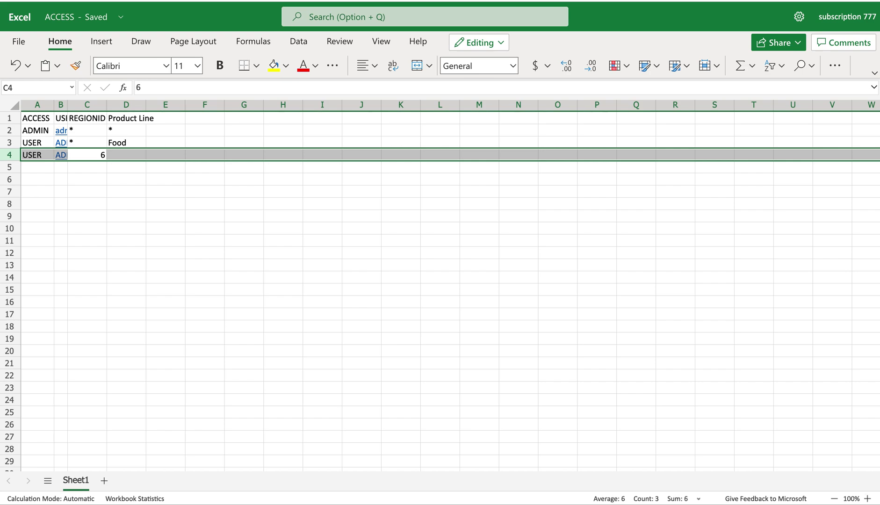
type("-")
left_click(187, 179)
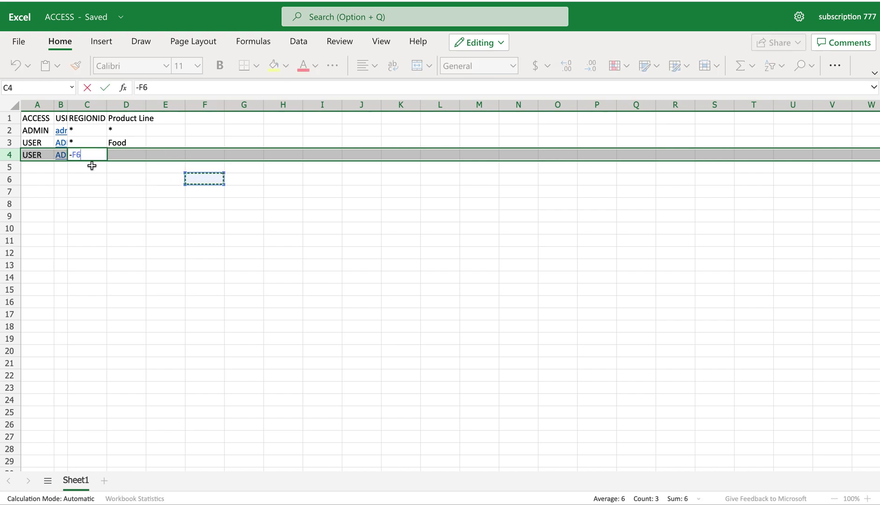
key("Escape")
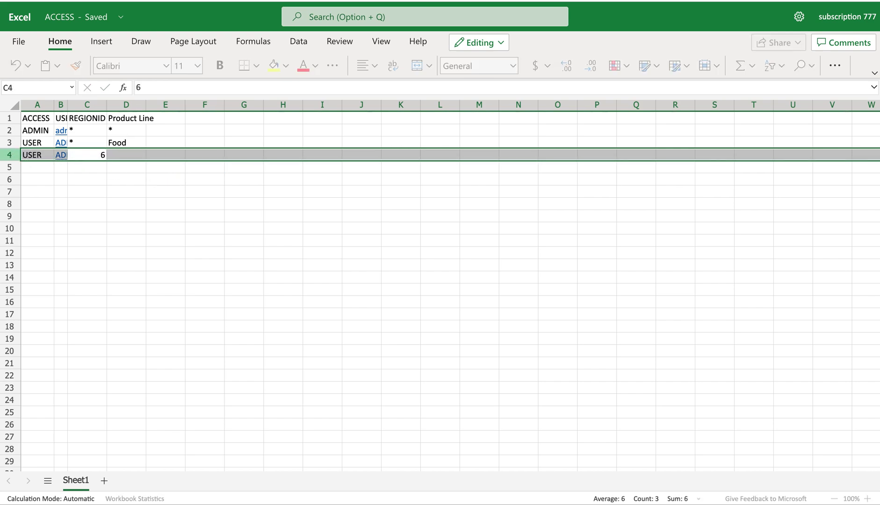
type("-")
left_click(190, 178)
key("Escape")
key("Delete")
left_click(275, 195)
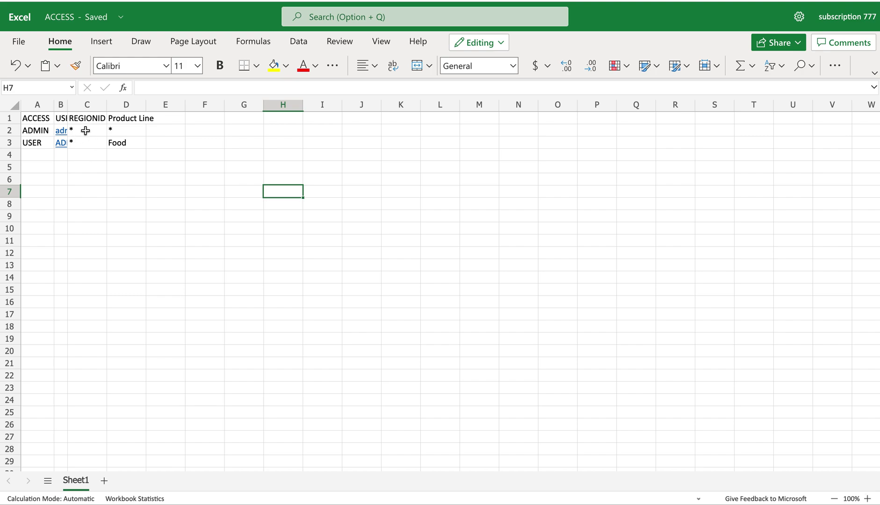
left_click(166, 184)
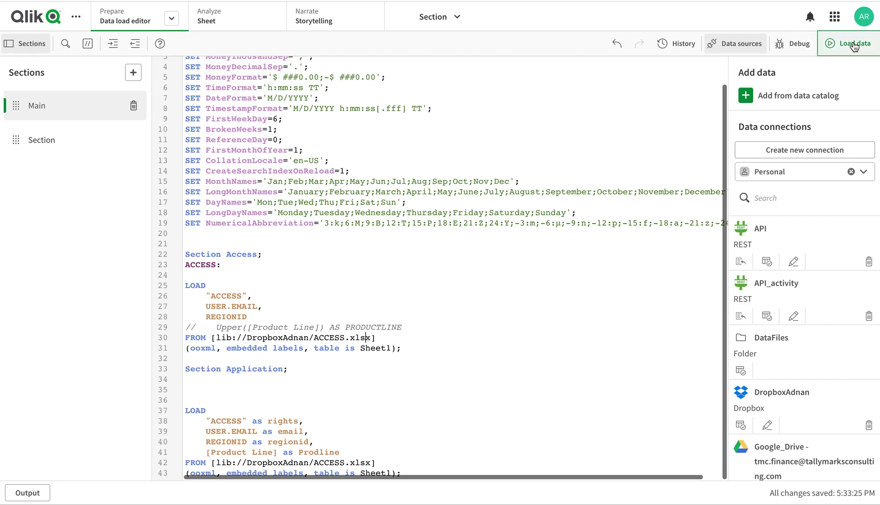
- Switch to the Qlik data load editor and run the data load five times to bring in the edited ACCESS workbook
left_click(854, 45)
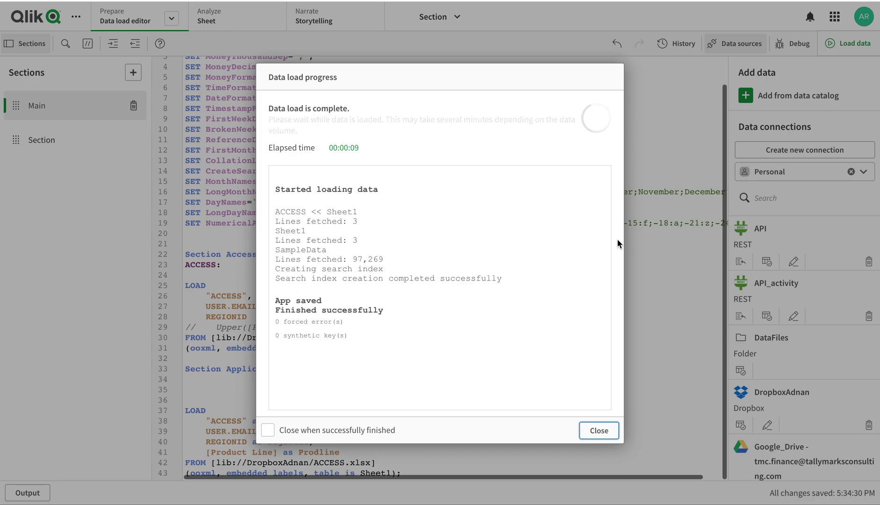
left_click(607, 431)
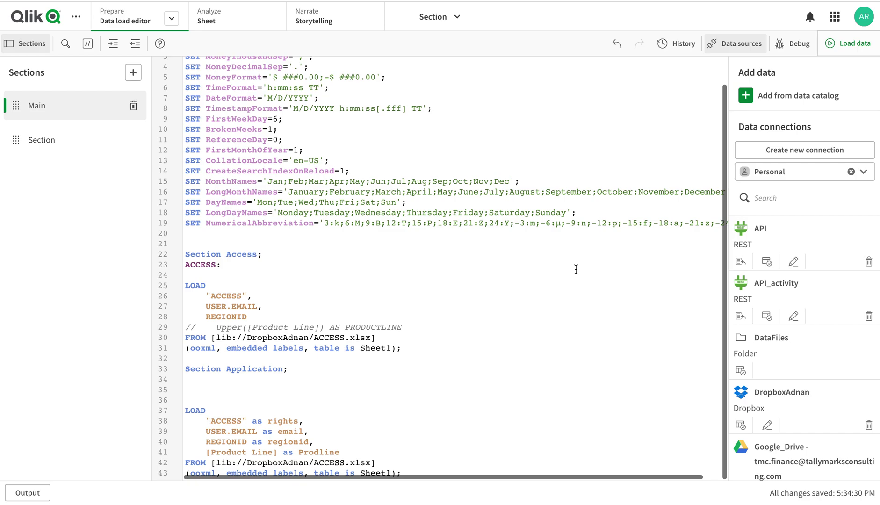
left_click(849, 43)
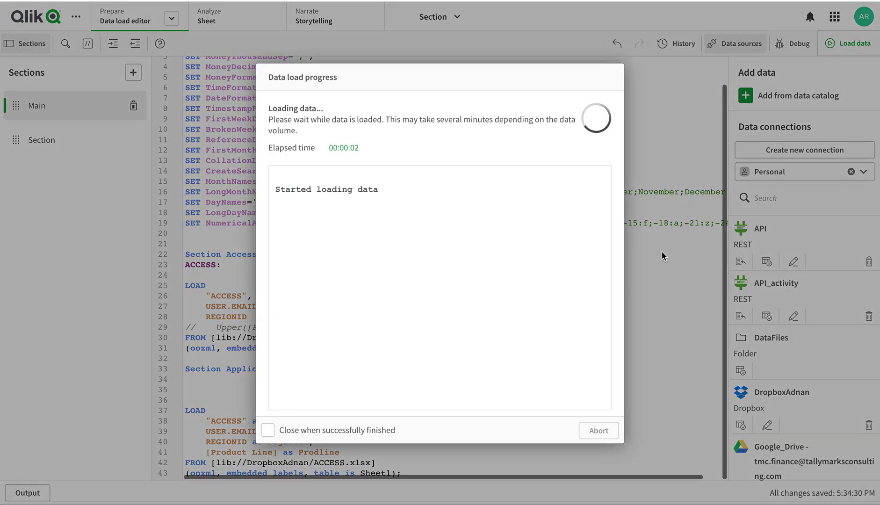
key("Tab")
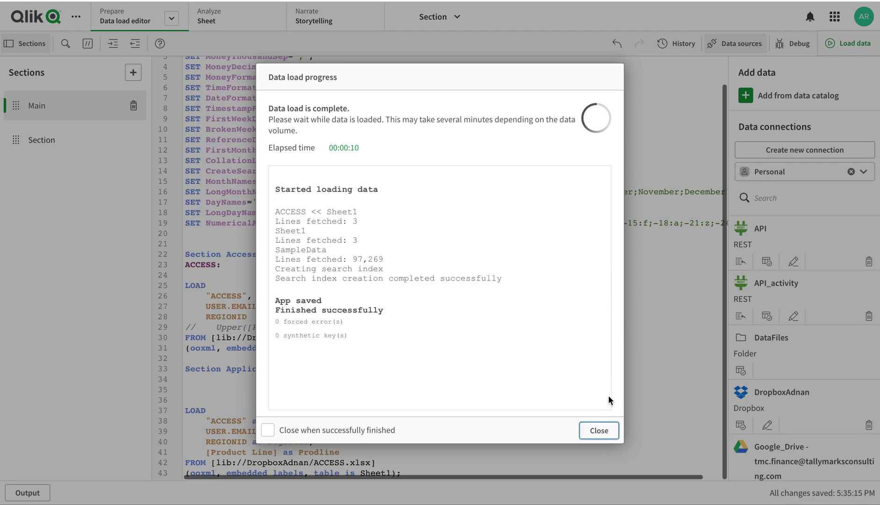
left_click(600, 431)
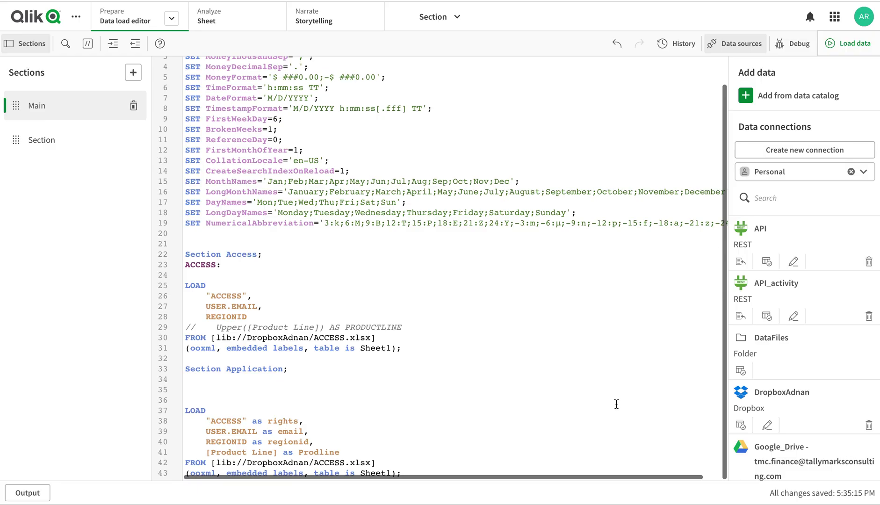
left_click(861, 45)
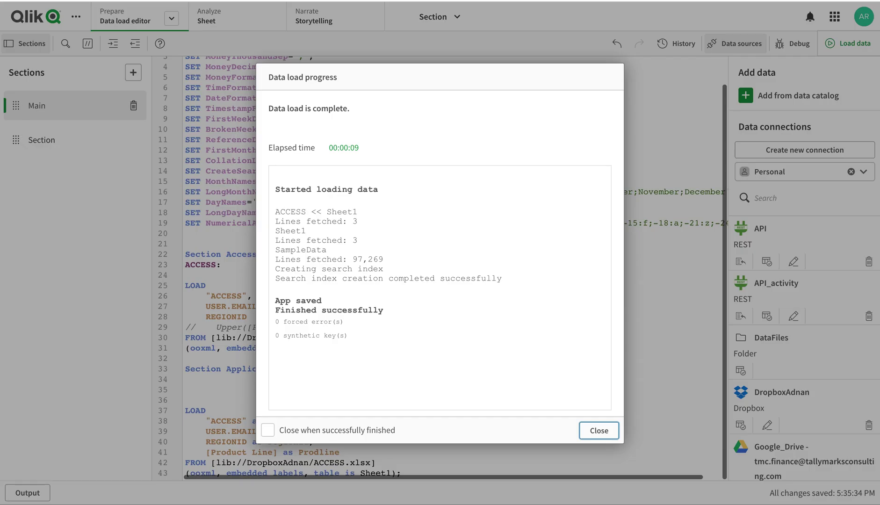
left_click(598, 430)
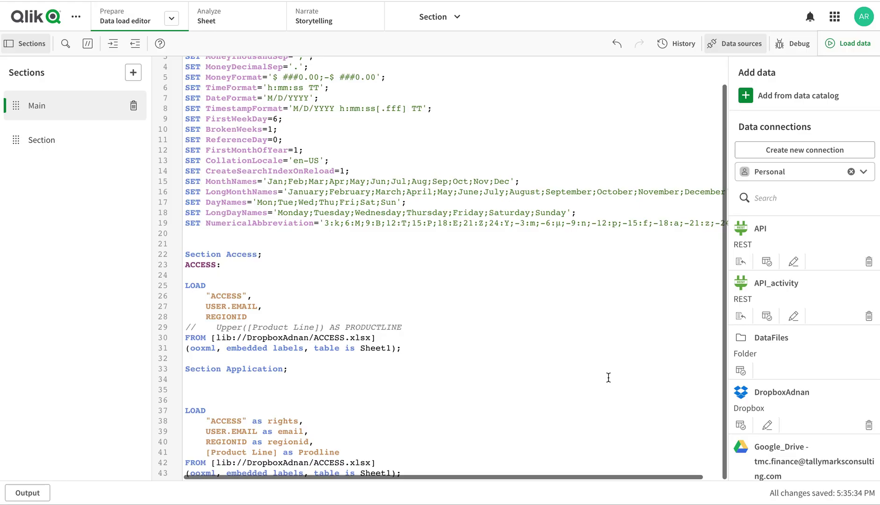
left_click(847, 43)
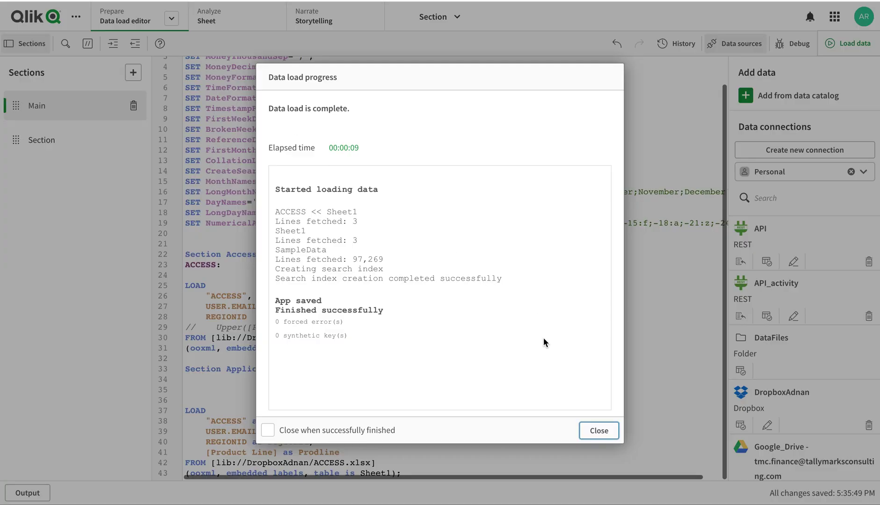
left_click(608, 431)
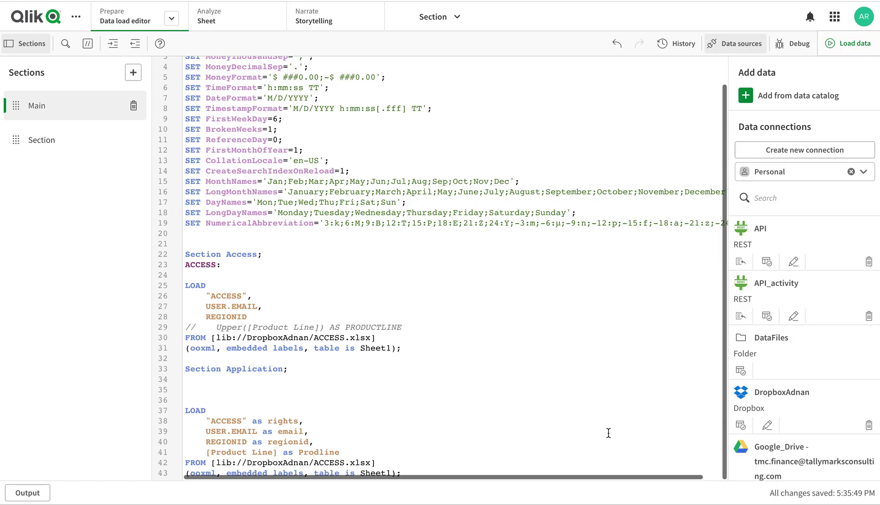
left_click(871, 46)
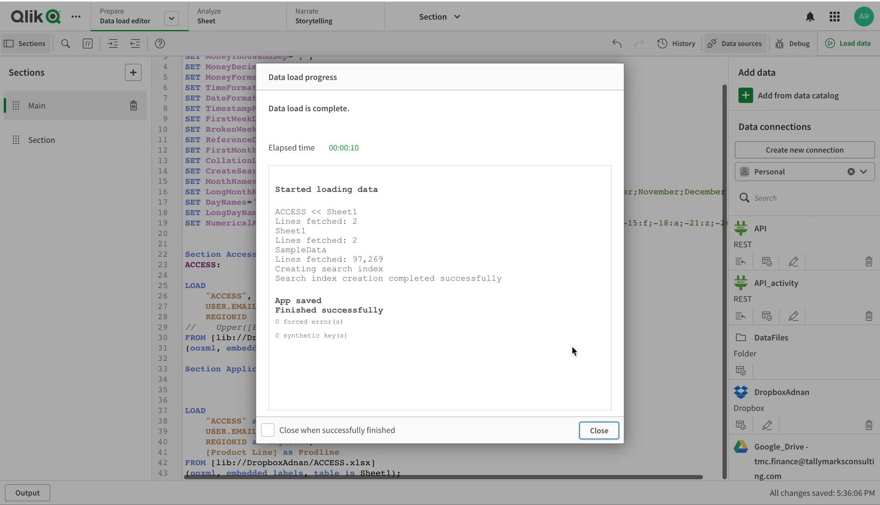
left_click(600, 430)
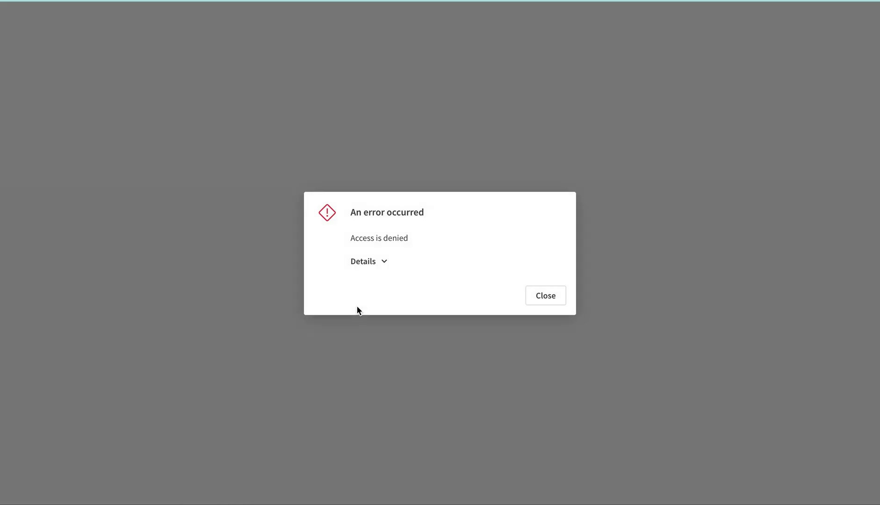
- View the error details in the restricted user's app, dismiss them, and check the USER row's REGIONID cell in the ACCESS workbook
left_click(381, 264)
left_click(547, 315)
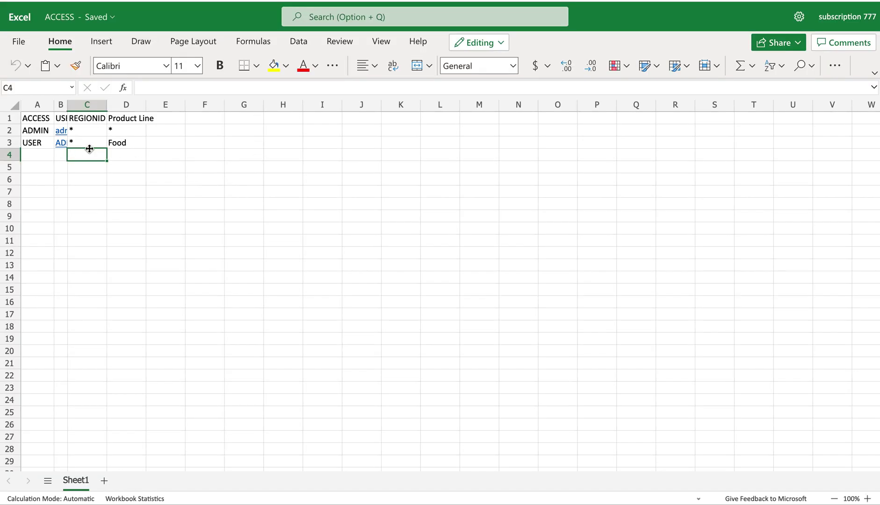
left_click(88, 143)
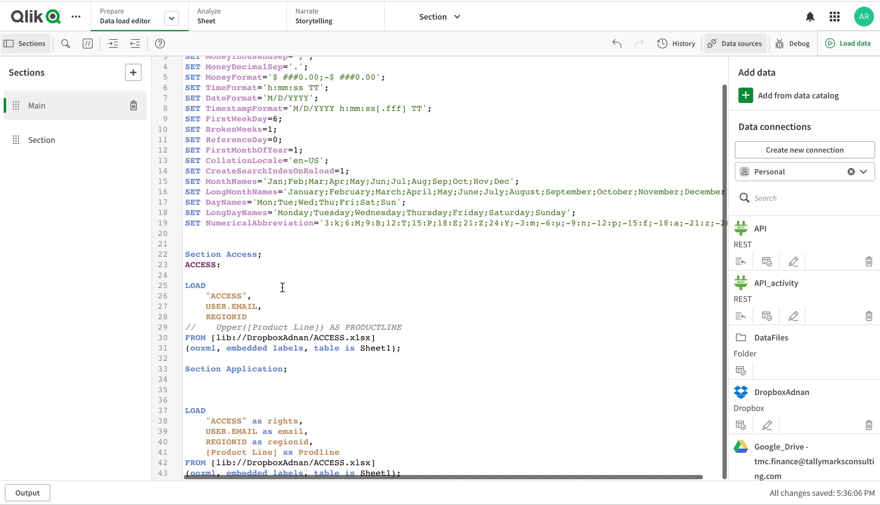
- In the Qlik data load editor, add a "Load * inline [ ];" statement under the ACCESS: label, with an empty line between the brackets
mouse_move(321, 482)
left_click(223, 275)
type("Load *")
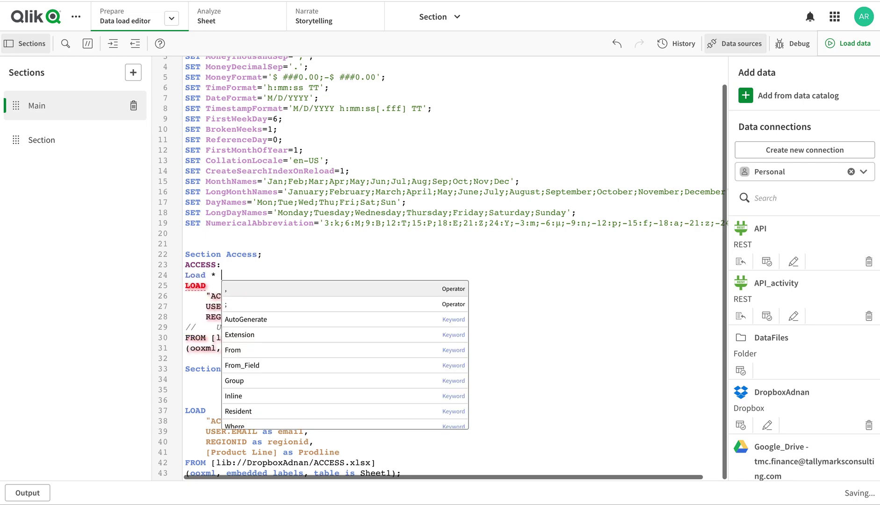
type(" inline [")
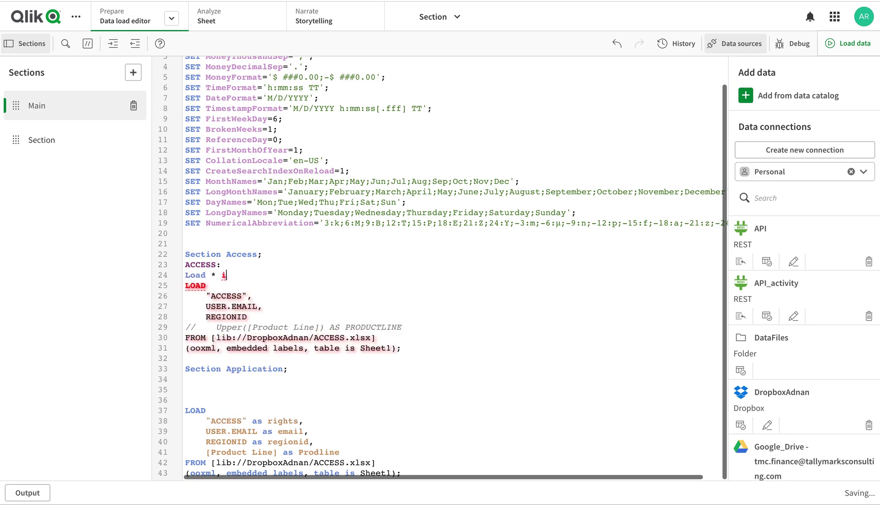
key("Return")
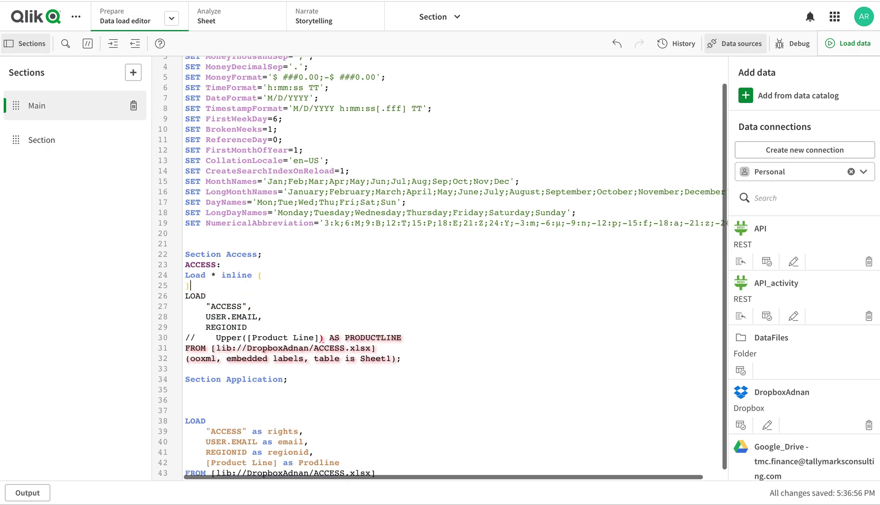
type("];")
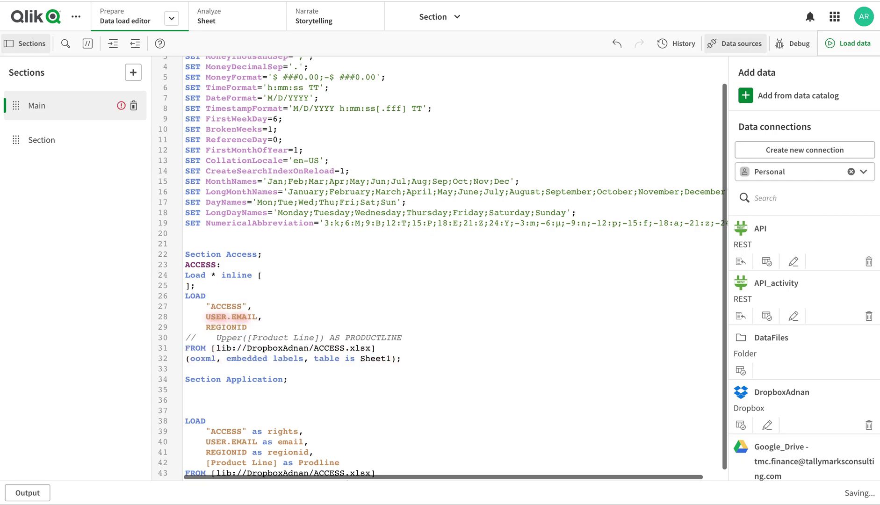
left_click(191, 285)
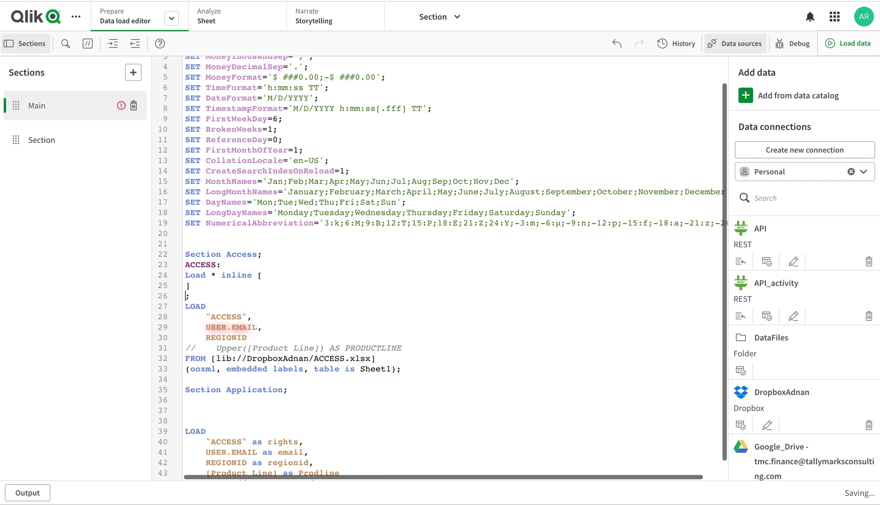
key("Left")
key("Return")
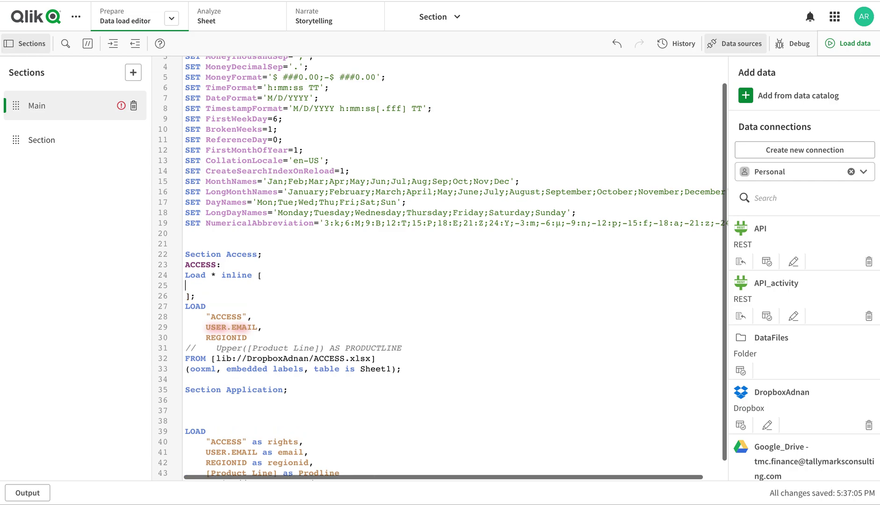
- Fill the inline table with the header "ACCESS, USER.EMAIL" and one ADMIN row holding a sample e-mail address
type("ACCESS, USER.EMAIL,")
key("BackSpace")
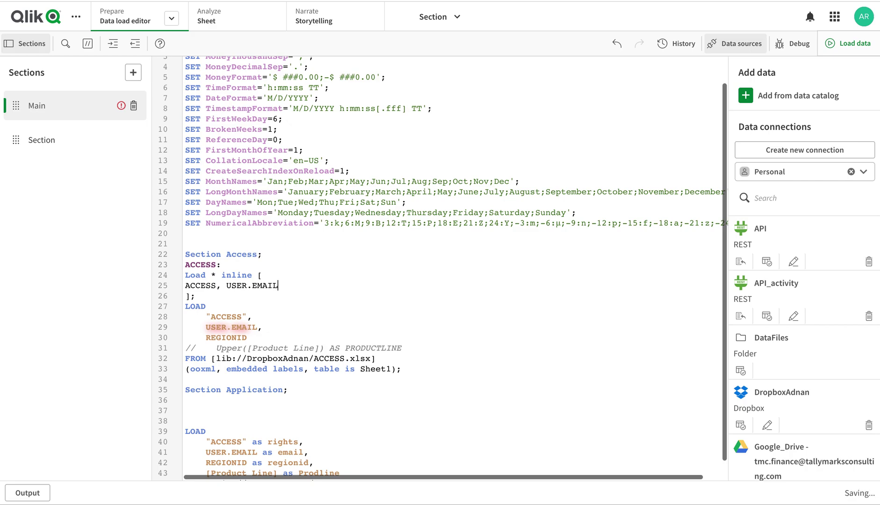
key("Return")
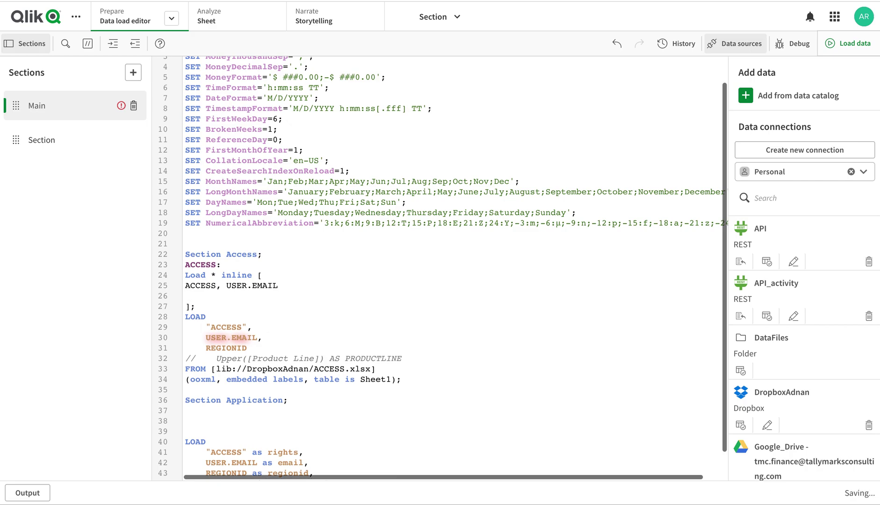
type("ADMIN,")
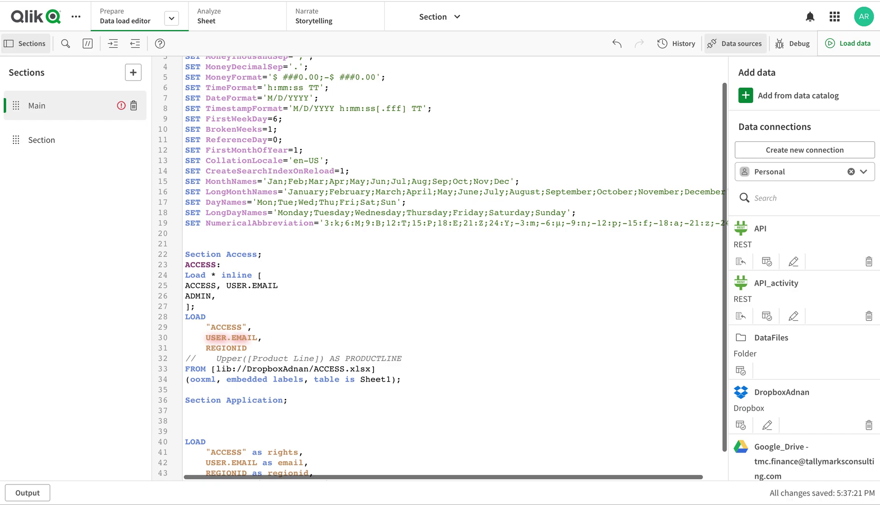
type("test@")
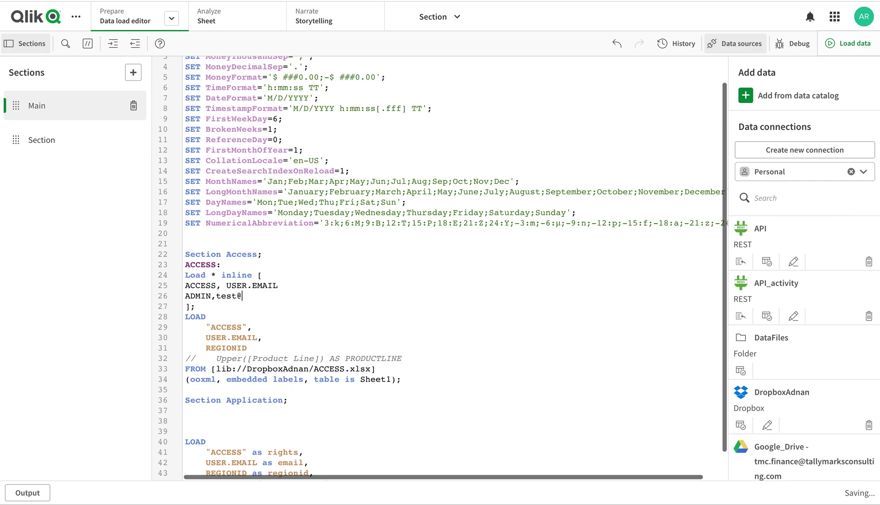
type("ex")
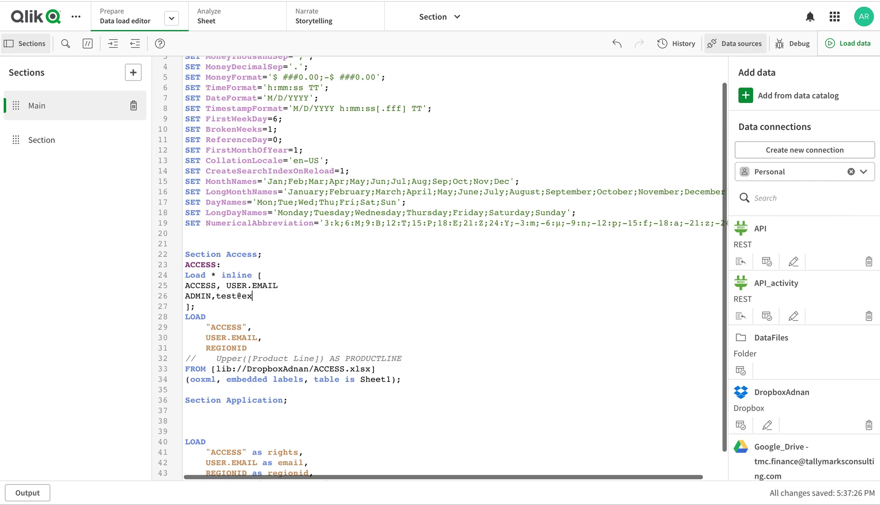
type("ample.com")
key("Return")
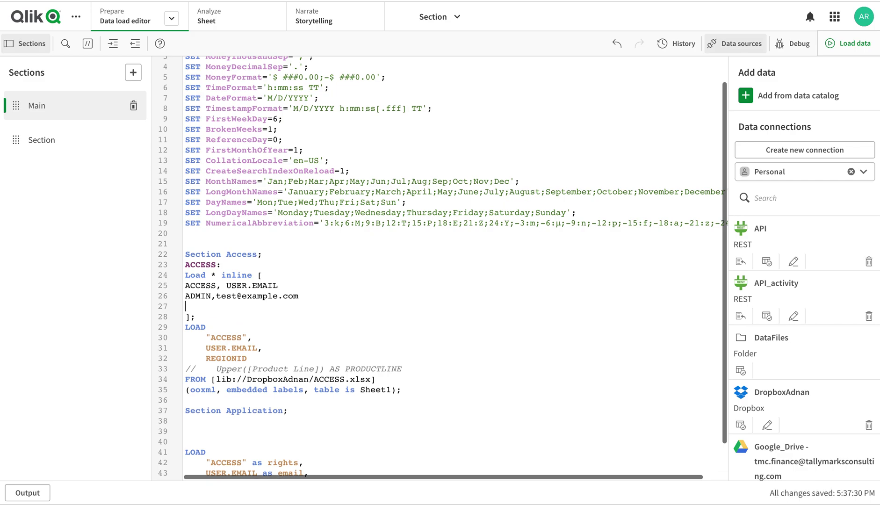
key("BackSpace")
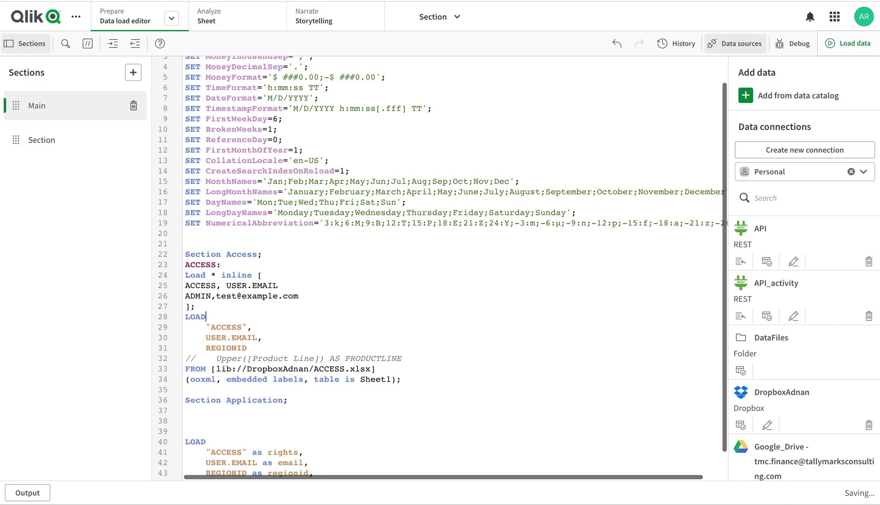
- Insert a "Left Join" line between the inline ACCESS table and the LOAD from ACCESS.xlsx, with empty lines below it
key("Home")
key("Return")
key("Up")
type("Le")
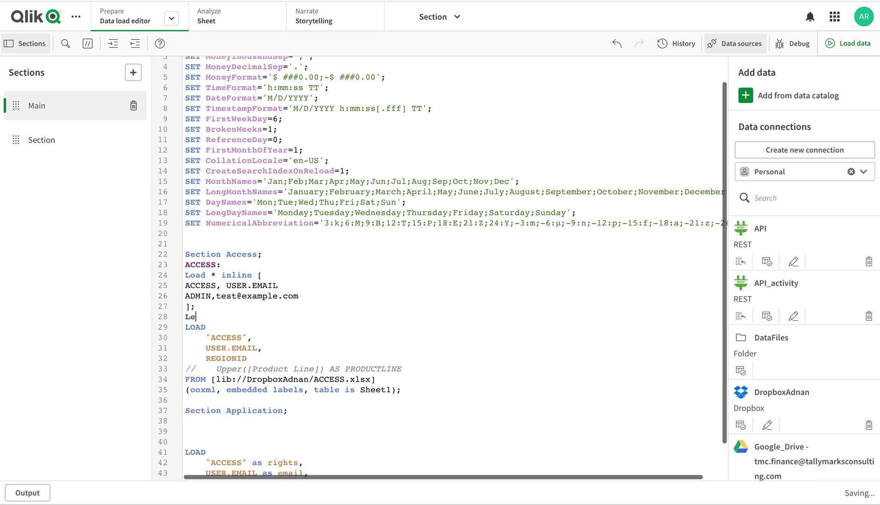
type("ft Join")
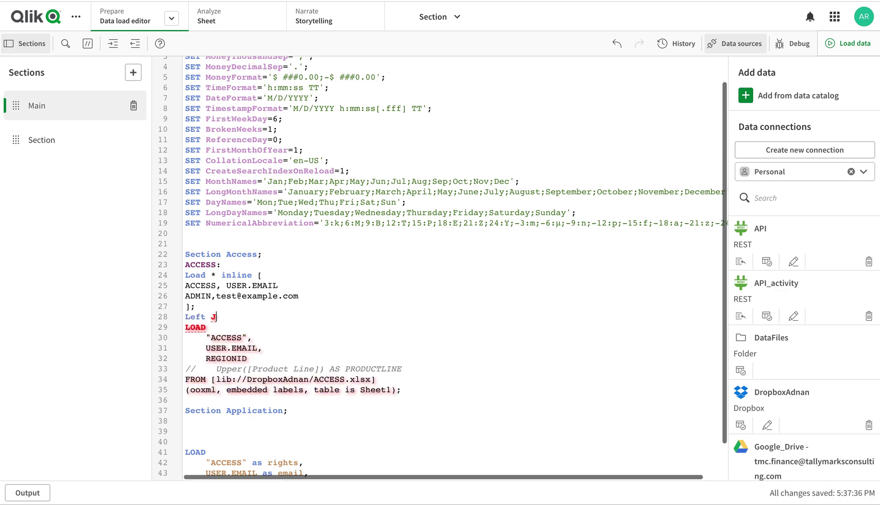
key("Return")
key("Return")
key("Up")
- Copy the SampleData.qvd load statement from the Section script section and paste it under "Left Join" in Main
left_click(35, 144)
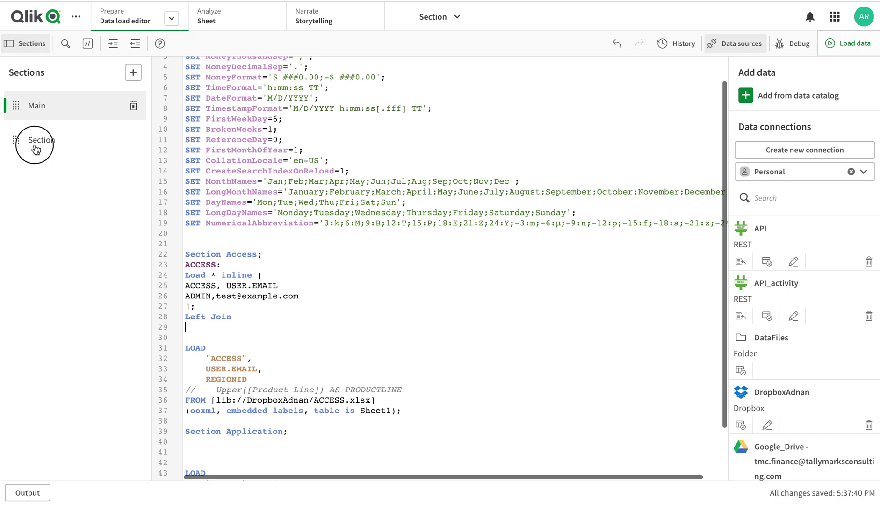
left_click_drag(187, 65, 414, 84)
key("ctrl+c")
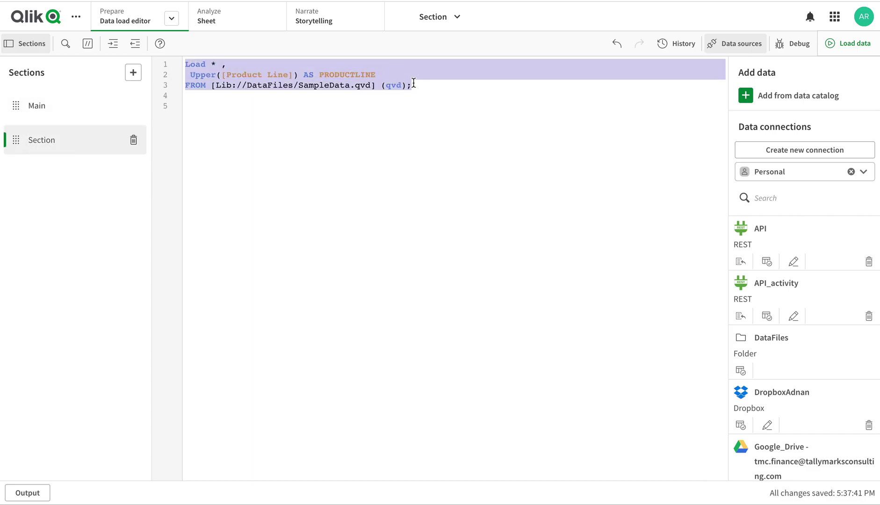
left_click(88, 108)
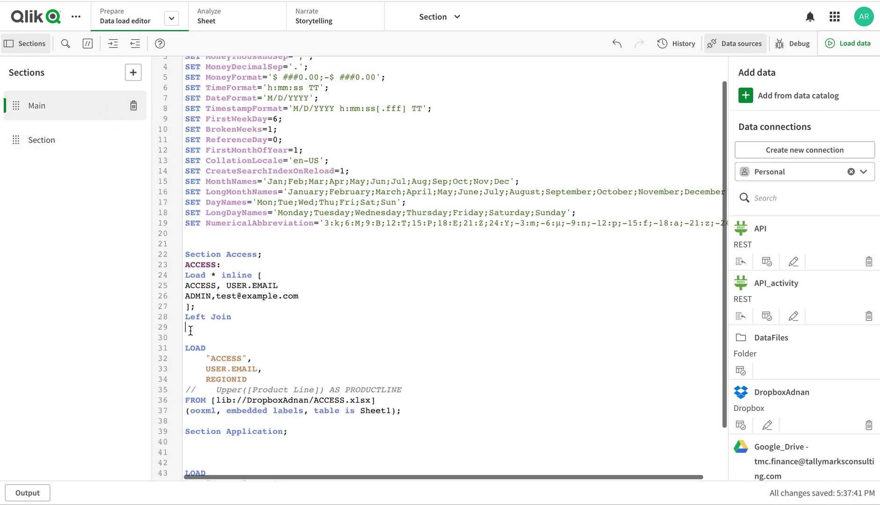
key("ctrl+space")
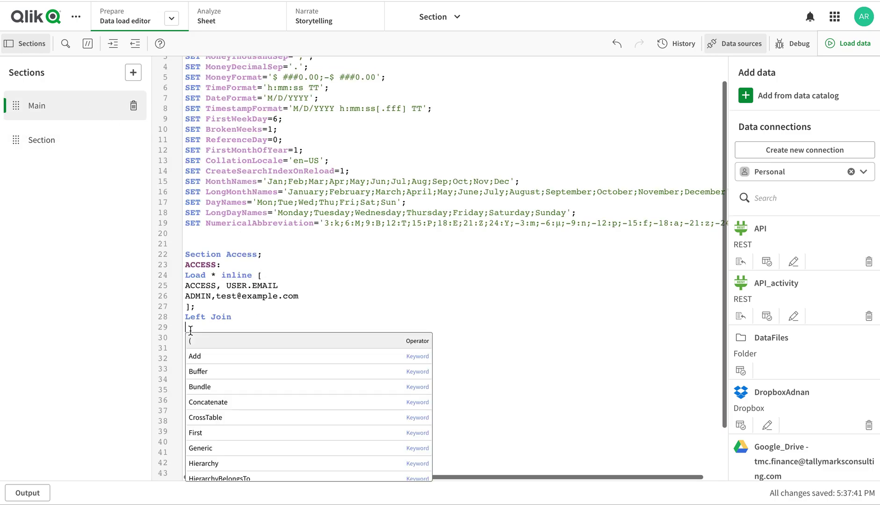
key("ctrl+v")
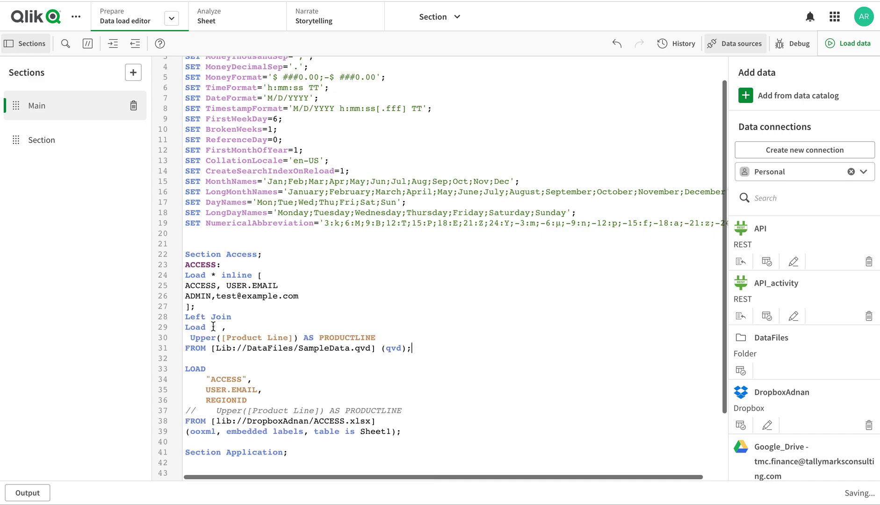
- Replace the field list of the joined SampleData.qvd load with "Distinct REGIONID"
left_click_drag(211, 326, 398, 339)
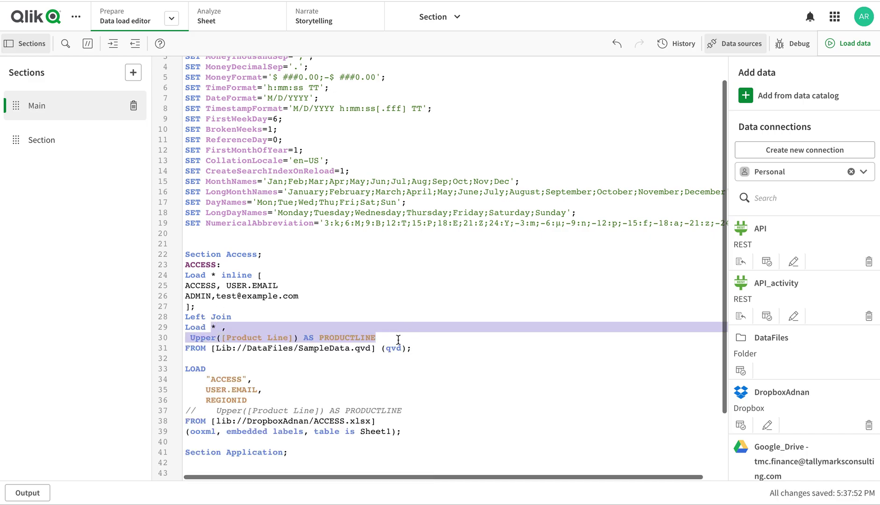
key("BackSpace")
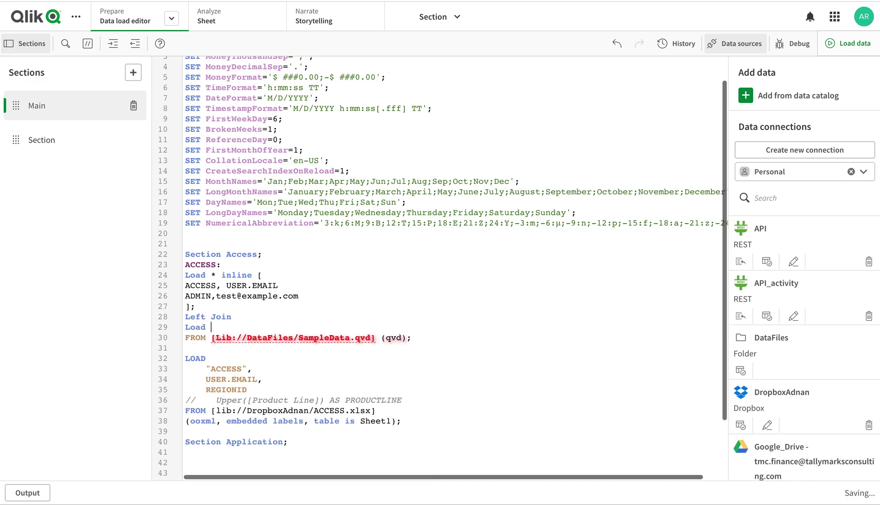
double_click(243, 390)
left_click(228, 327)
type("REGIONID")
key("ctrl+Left")
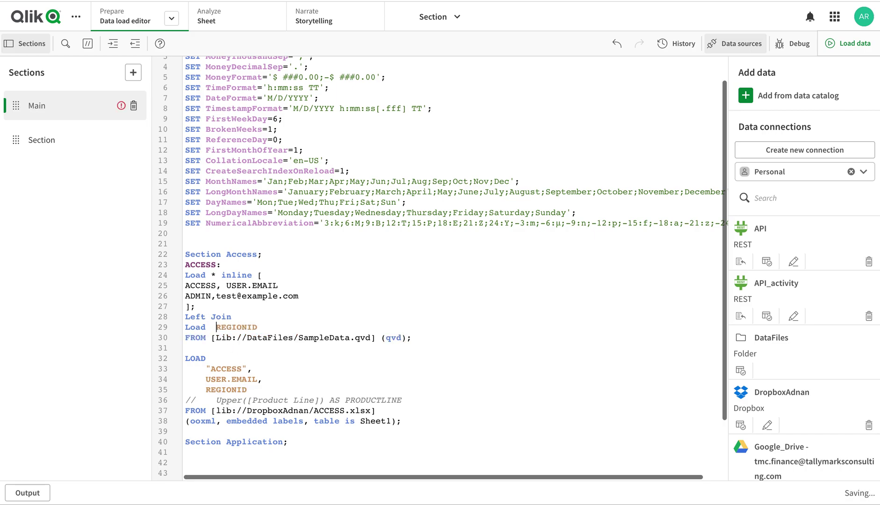
type("Distinct")
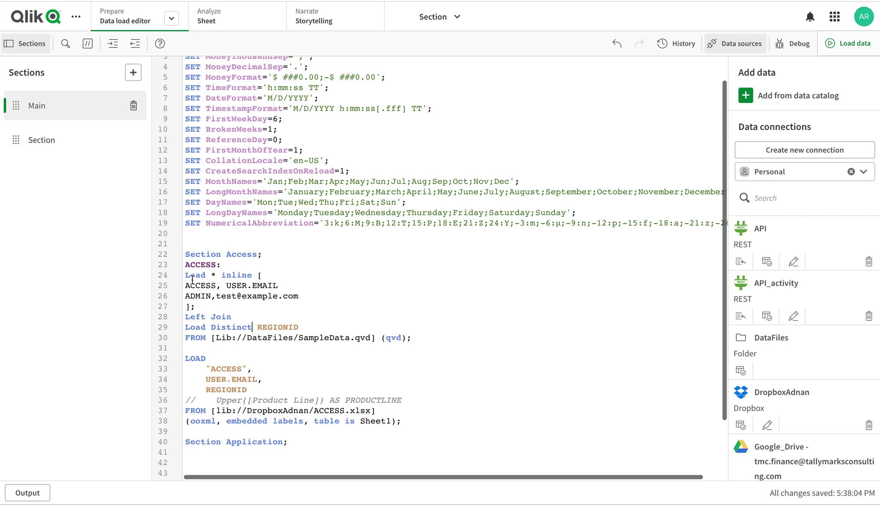
- Review the inline table and its join, and add a "Concatenate" prefix above the LOAD from ACCESS.xlsx
left_click_drag(186, 277, 411, 338)
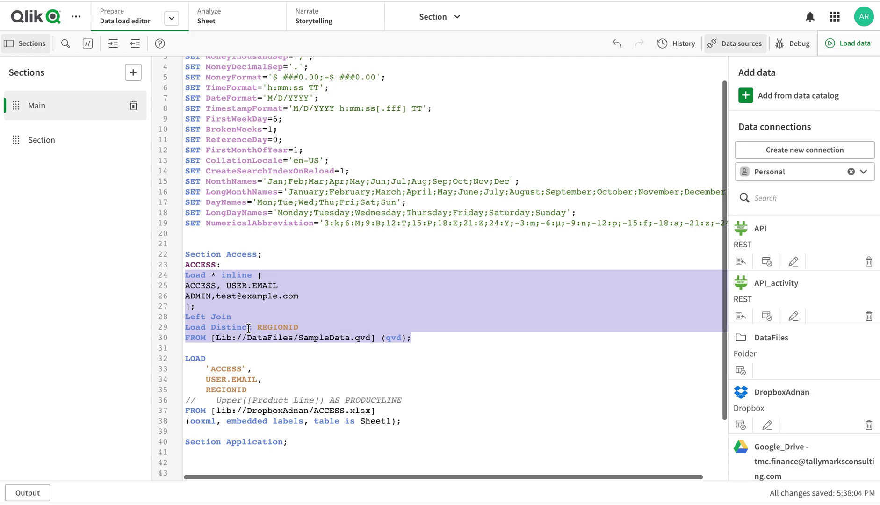
left_click(214, 350)
key("Return")
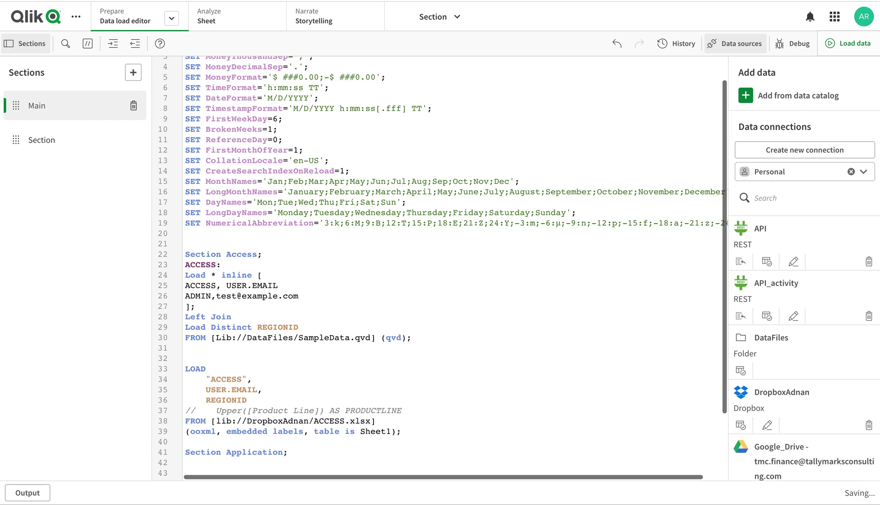
type("Con")
key("Return")
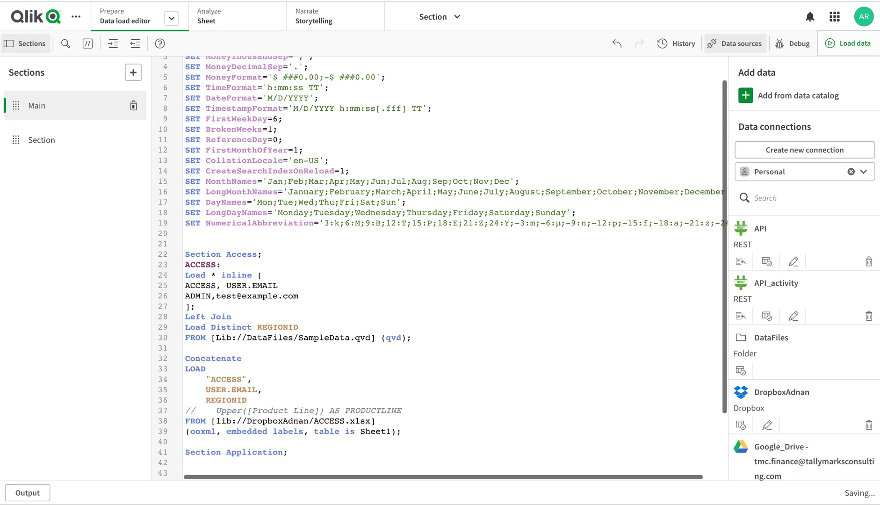
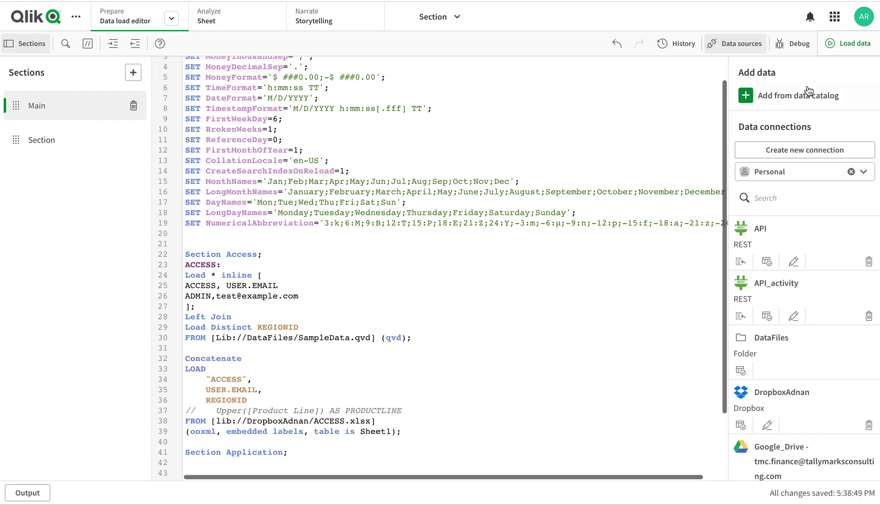
- Run the data load, close its progress report, and check the region table in the restricted user's sheet
left_click(866, 46)
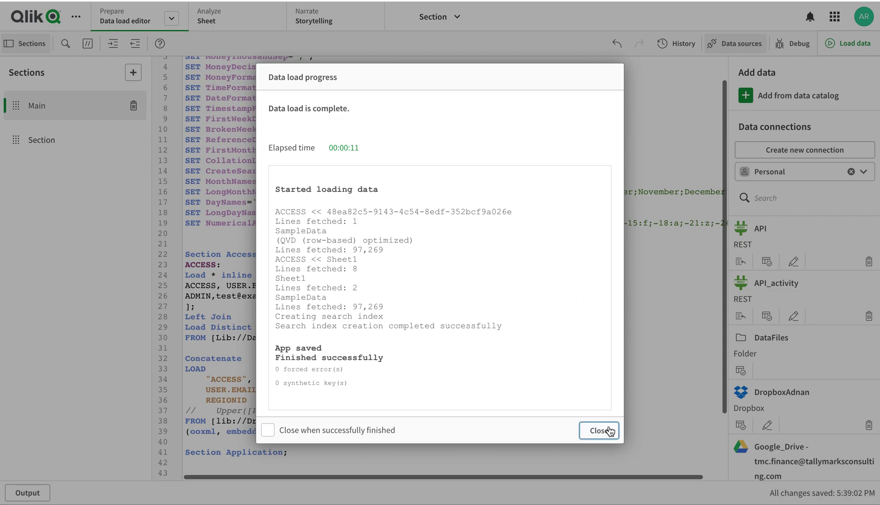
left_click(609, 431)
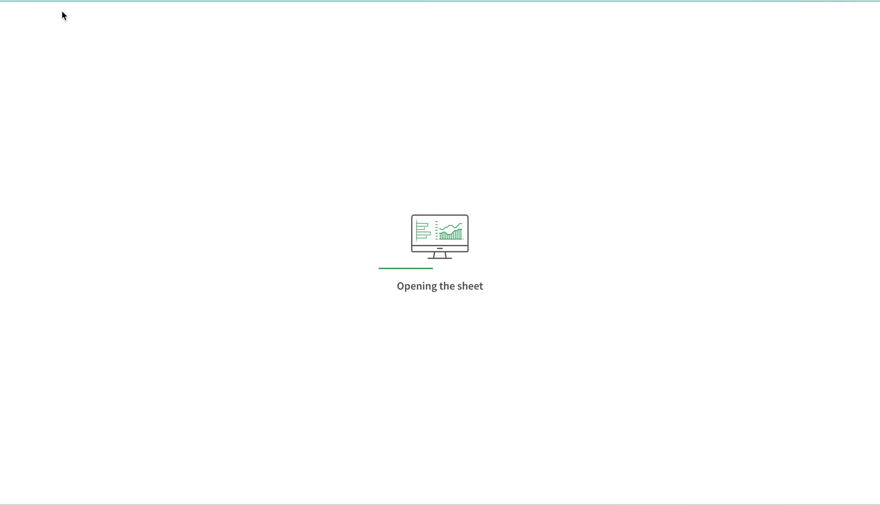
left_click(54, 1)
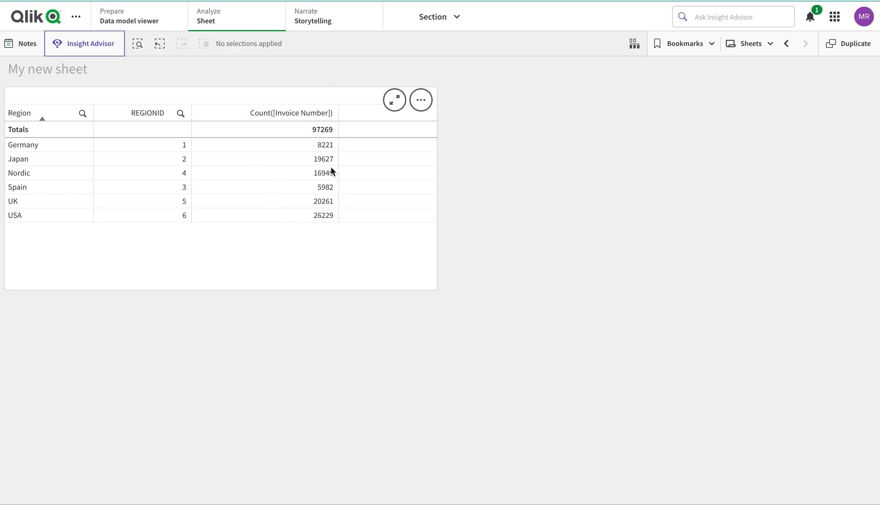
key("ctrl+Right")
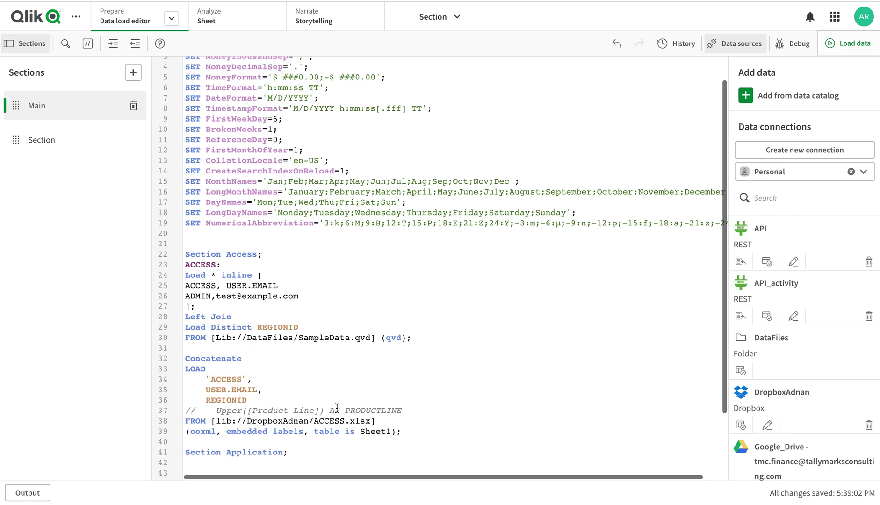
- Switch to the ACCESS workbook in Excel and examine the Product Line values of the ADMIN and USER rows
left_click(360, 411)
left_click(197, 411)
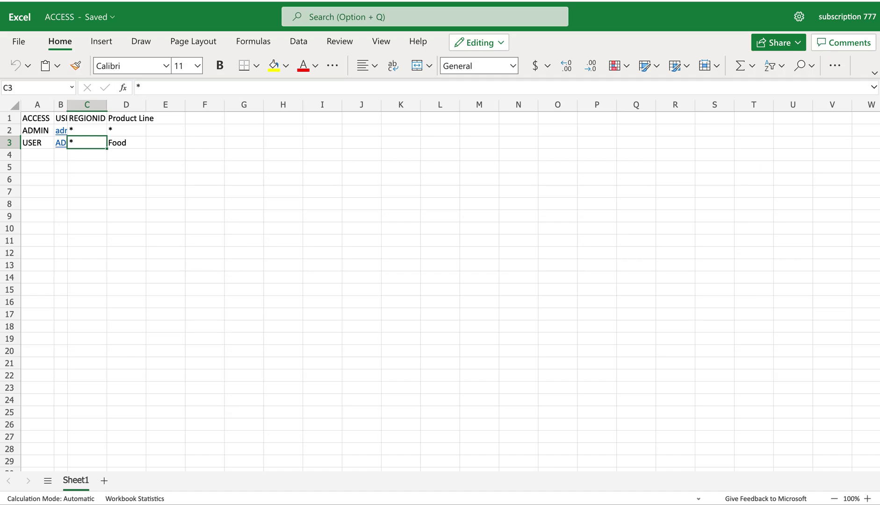
left_click(276, 168)
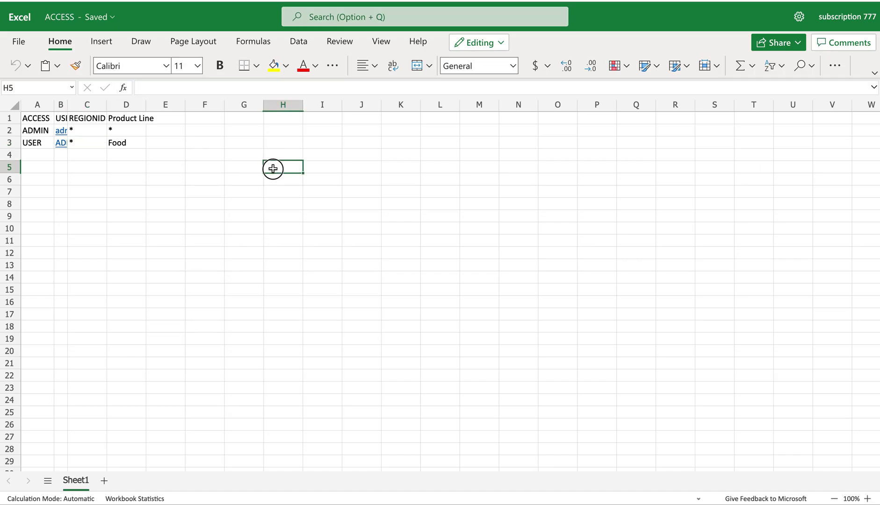
left_click(120, 143)
left_click(121, 131)
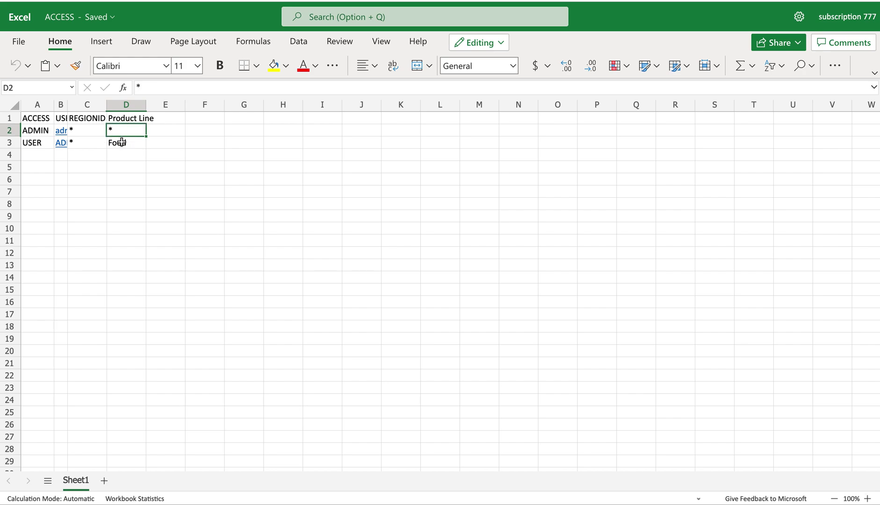
left_click(121, 142)
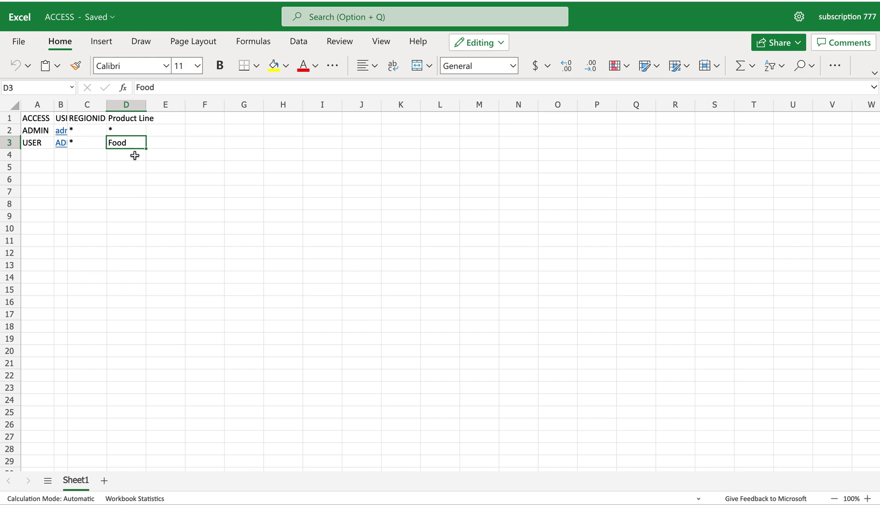
left_click(141, 147)
left_click(161, 142)
left_click(122, 142)
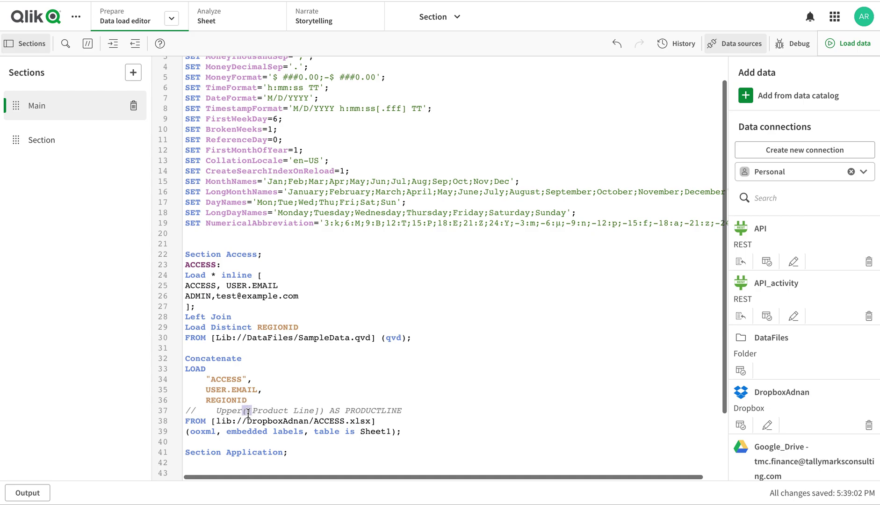
- In the Qlik data load editor, add [Product Line] after REGIONID in the concatenated ACCESS.xlsx load, without an alias
left_click_drag(249, 413, 320, 413)
key("ctrl+c")
left_click(293, 404)
type(",")
key("Return")
key("ctrl+v")
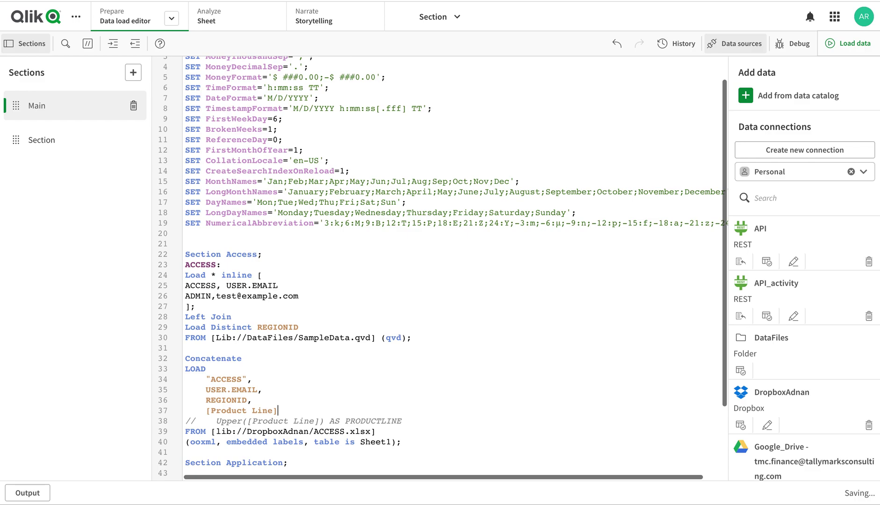
type("AS")
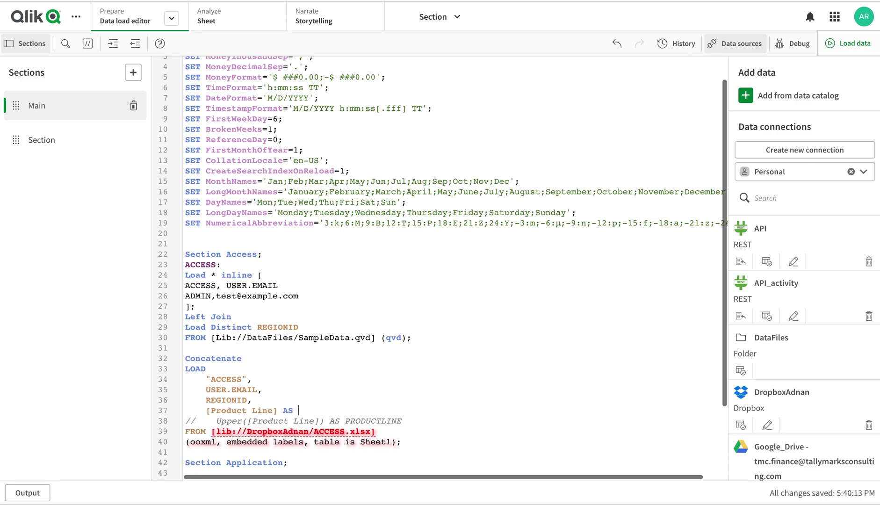
key("BackSpace")
key("BackSpace")
key("BackSpace")
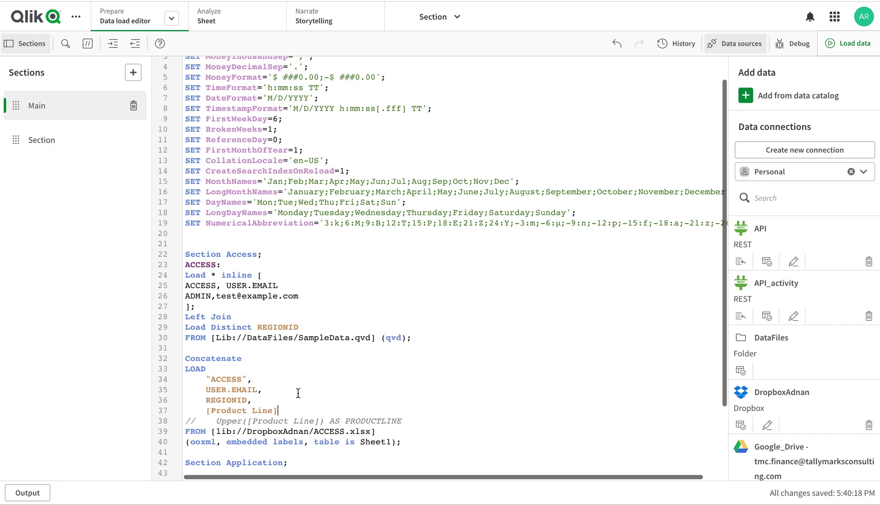
- Run the data load, try opening the sheet as the restricted user, and dismiss the error
scroll(321, 386, "down", 5)
scroll(321, 386, "right", 1)
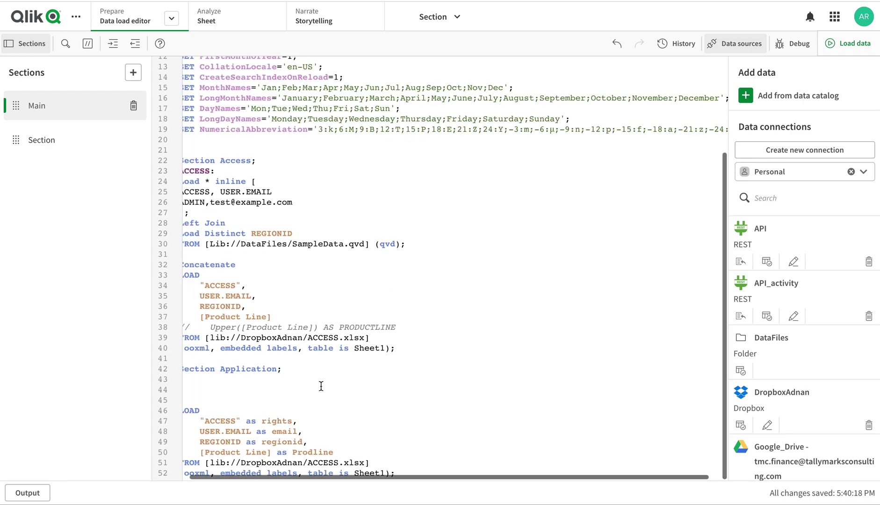
left_click(850, 46)
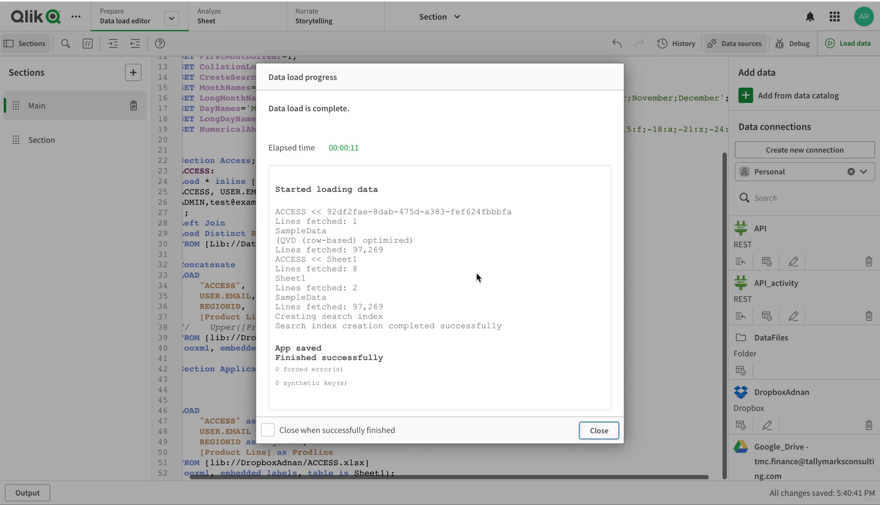
left_click(604, 431)
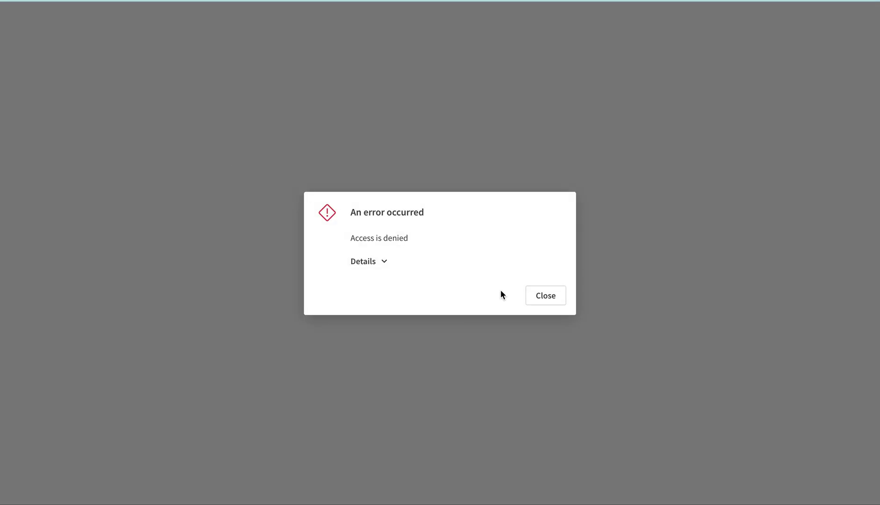
left_click(539, 294)
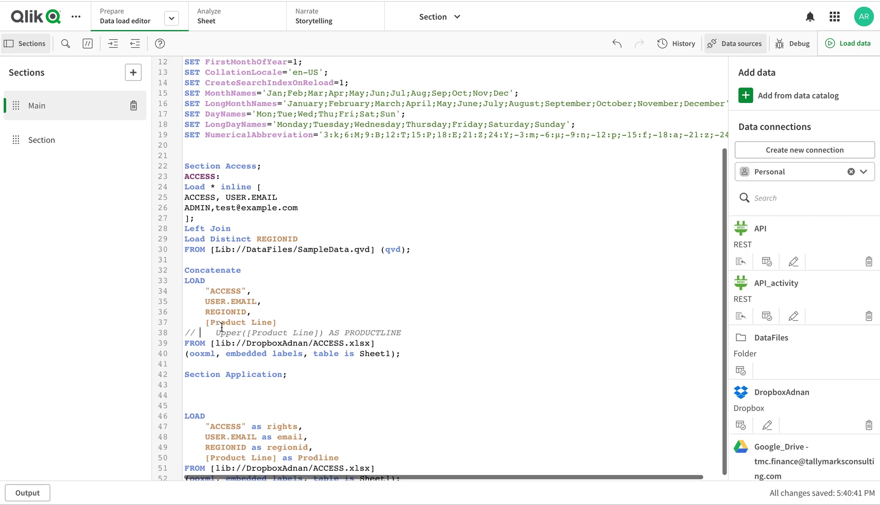
- Uncomment "Upper([Product Line]) AS PRODUCTLINE" in the ACCESS.xlsx load and delete the plain [Product Line] line above it
key("BackSpace")
key("BackSpace")
key("BackSpace")
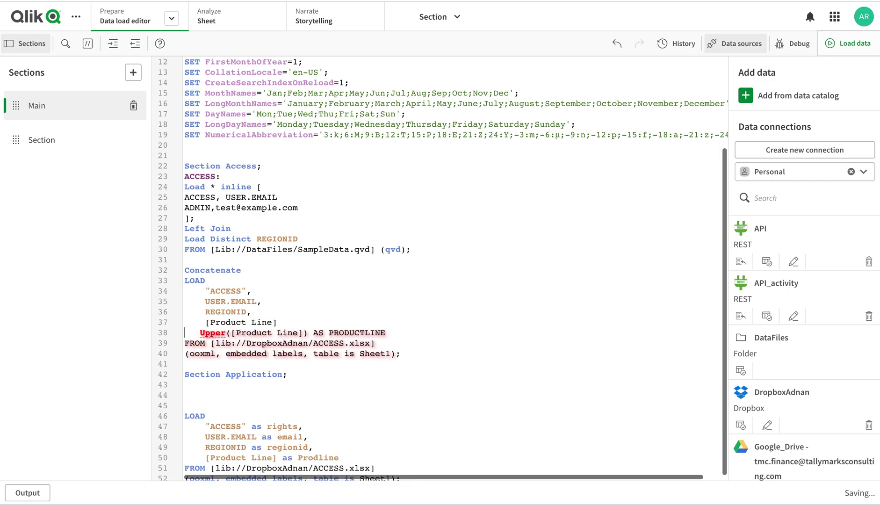
key("shift+Down")
key("Delete")
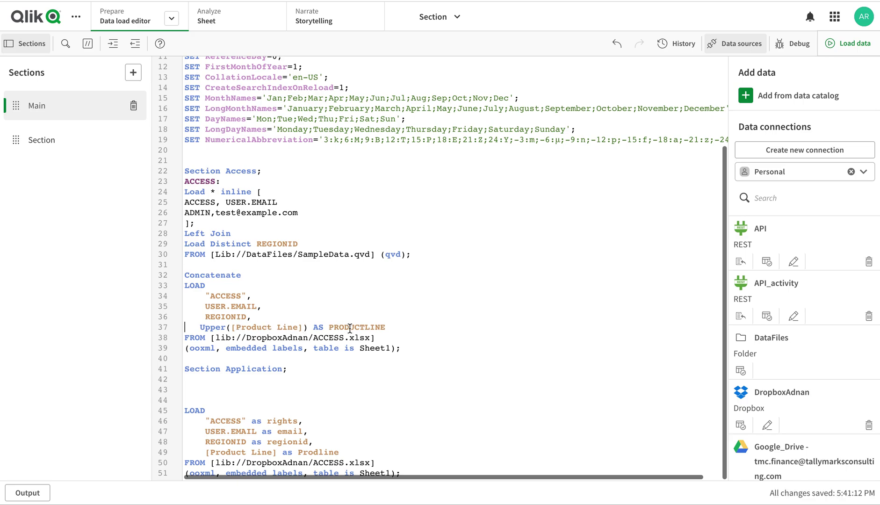
- Open the Section script section and review the "Upper([Product Line]) AS PRODUCTLINE" field in the SampleData.qvd load
left_click(49, 140)
left_click(222, 100)
left_click_drag(190, 75, 403, 76)
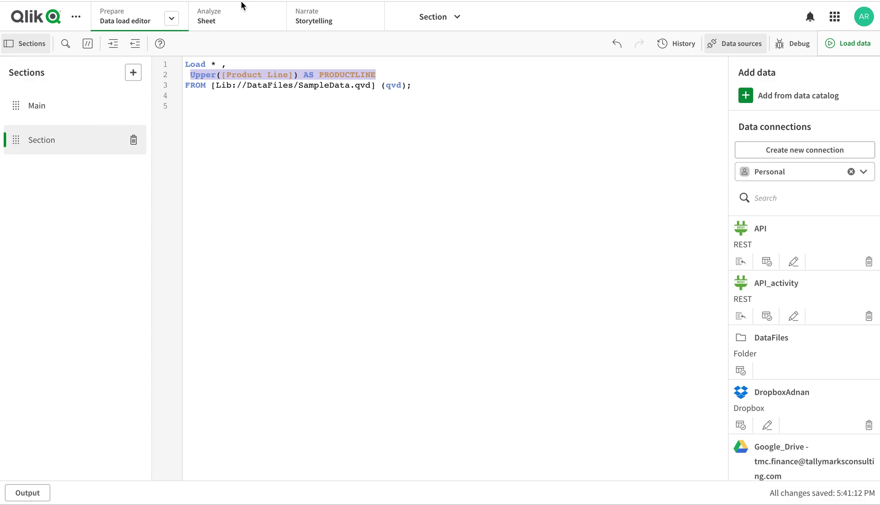
left_click(254, 317)
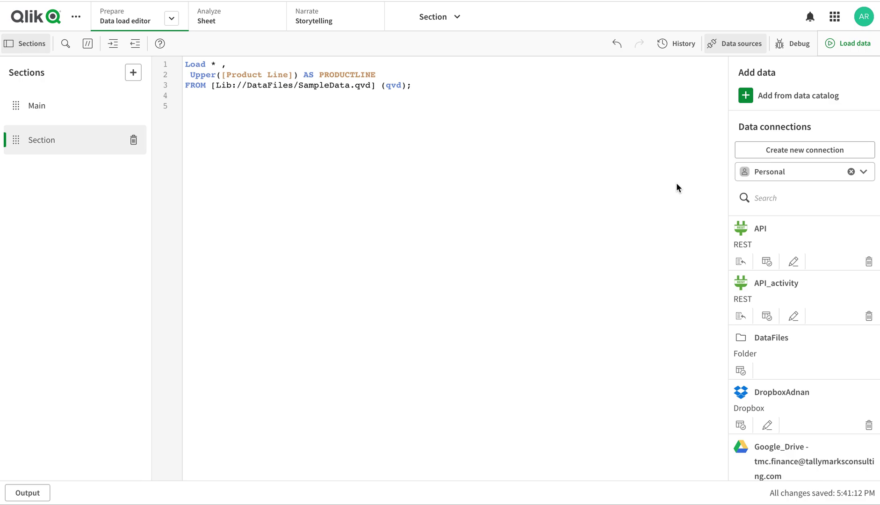
- Run the data load, clear the REGIONID selection on the restricted user's sheet, and dismiss the load progress in the data load editor
left_click(850, 43)
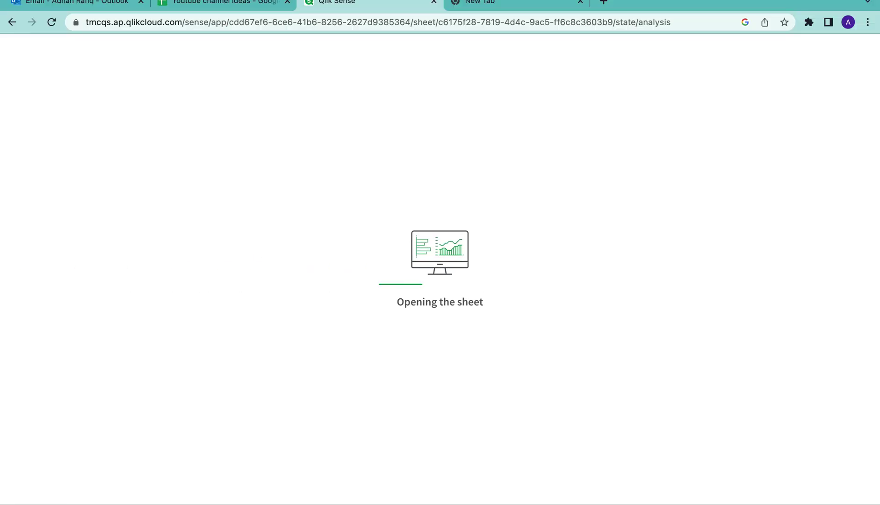
key("ctrl+super+f")
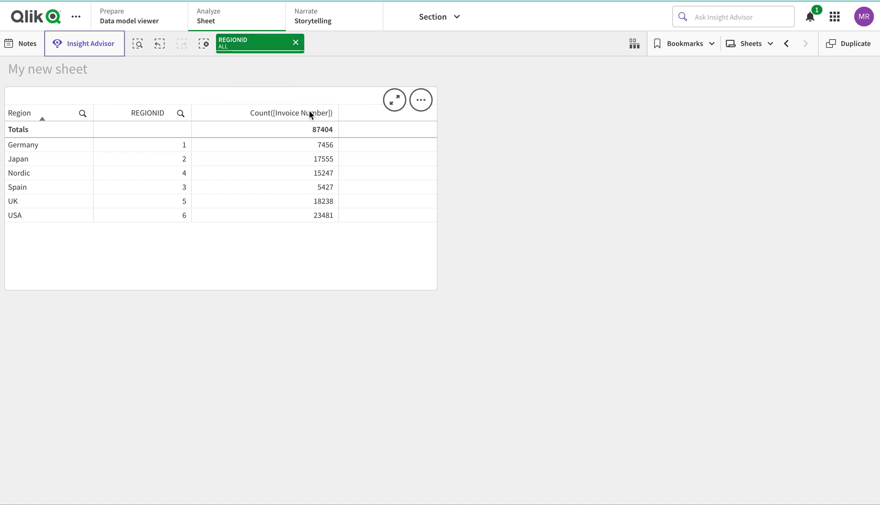
left_click(296, 43)
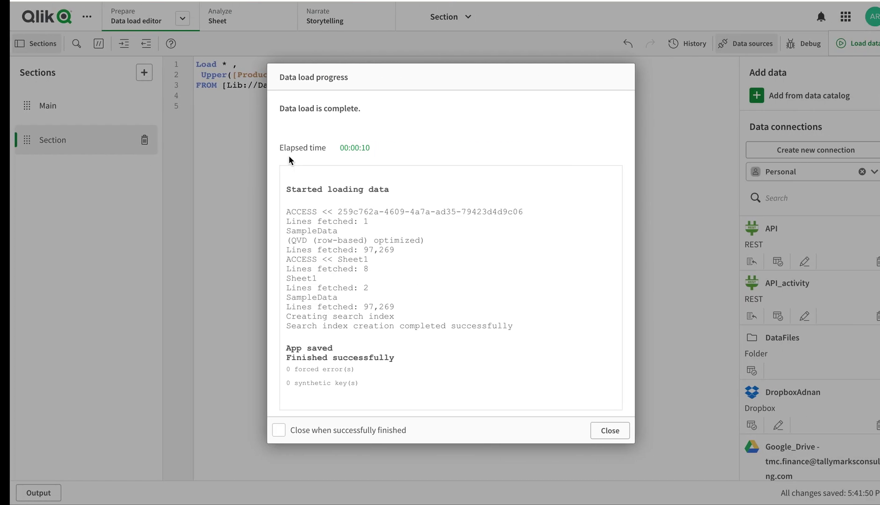
left_click(612, 432)
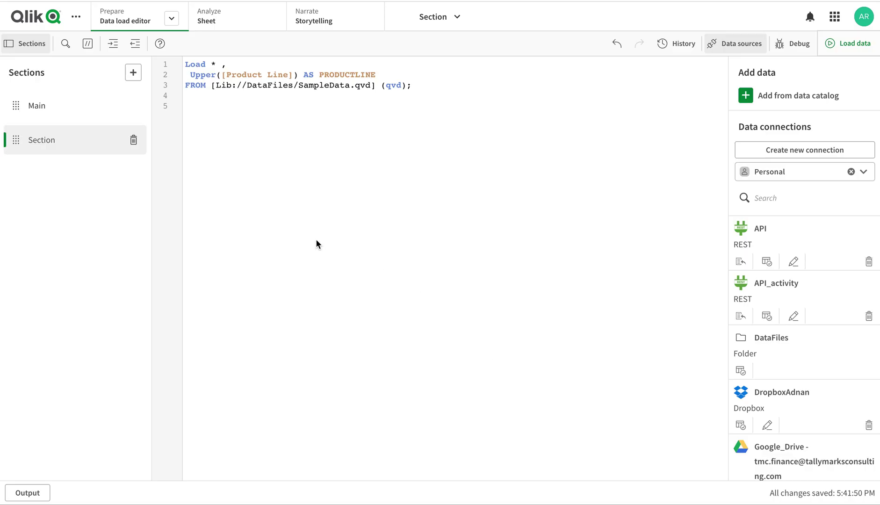
- Review the Main script's inline admin load, REGIONID left join and ACCESS.xlsx PRODUCTLINE field, comparing them with the SampleData.qvd load in the Section script
left_click(70, 110)
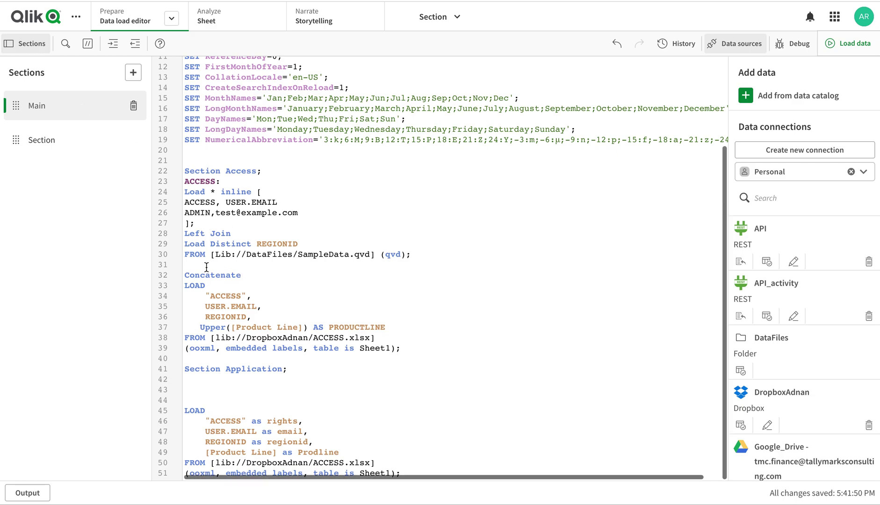
left_click(186, 193)
left_click_drag(185, 192, 349, 252)
double_click(290, 254)
left_click(421, 257)
double_click(265, 244)
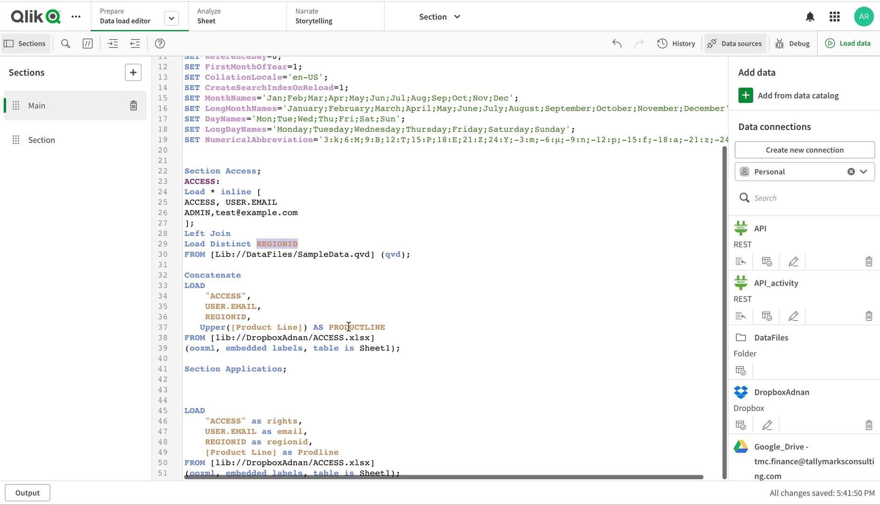
left_click_drag(190, 327, 191, 349)
left_click(35, 142)
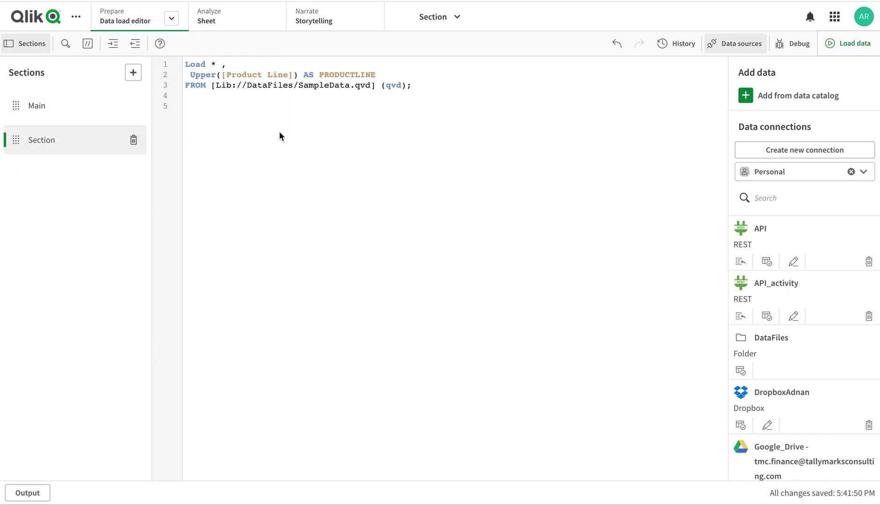
left_click(78, 108)
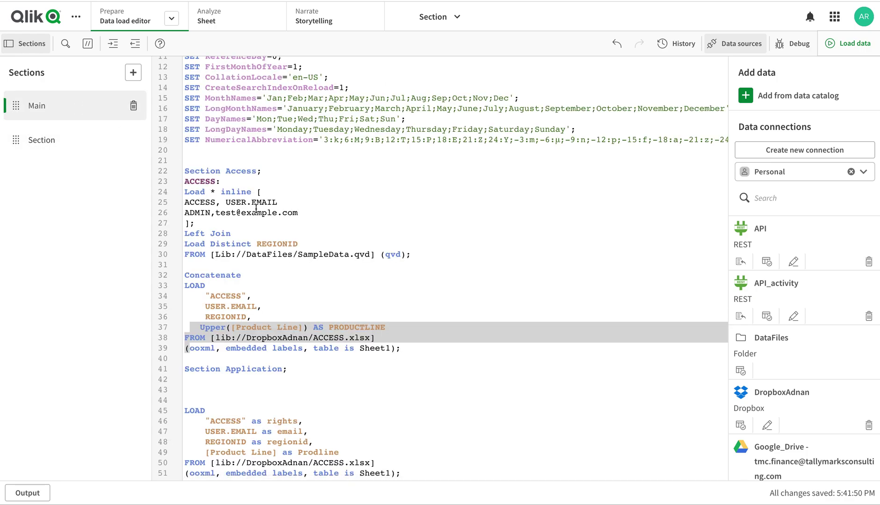
left_click(276, 245)
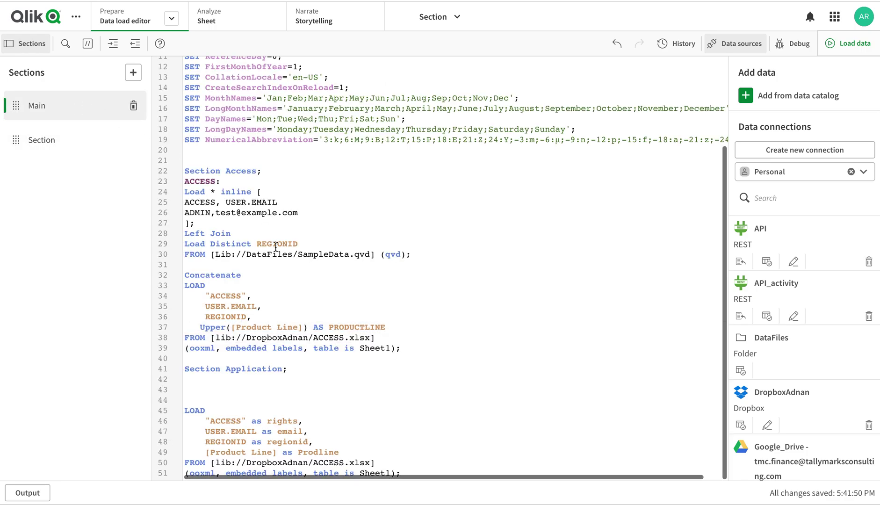